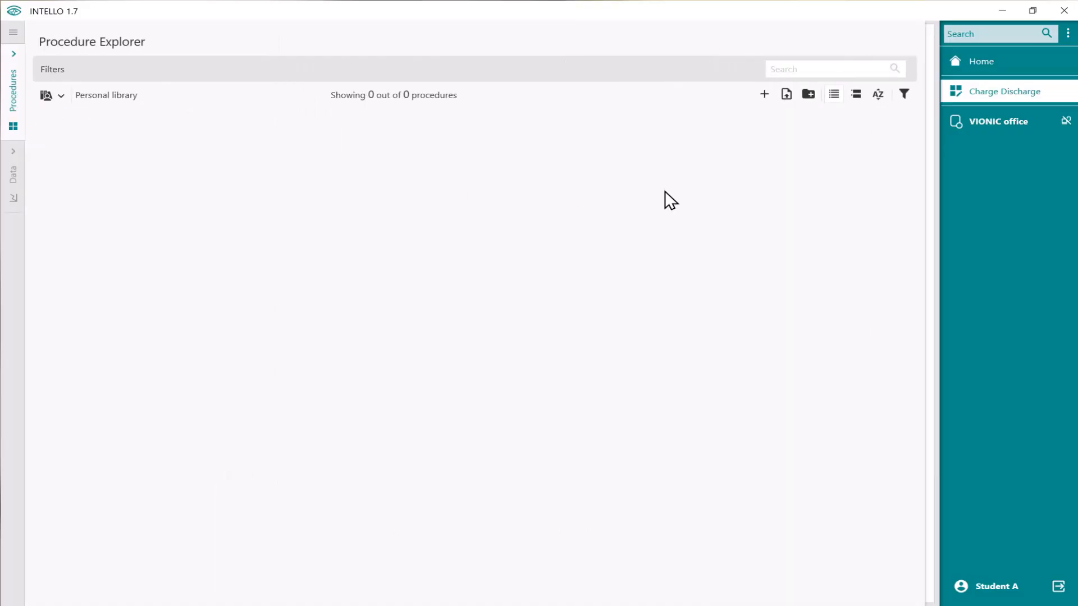
# Step: Create a new procedure in the personal library and name it Charge Discharge
pyautogui.click(764, 96)
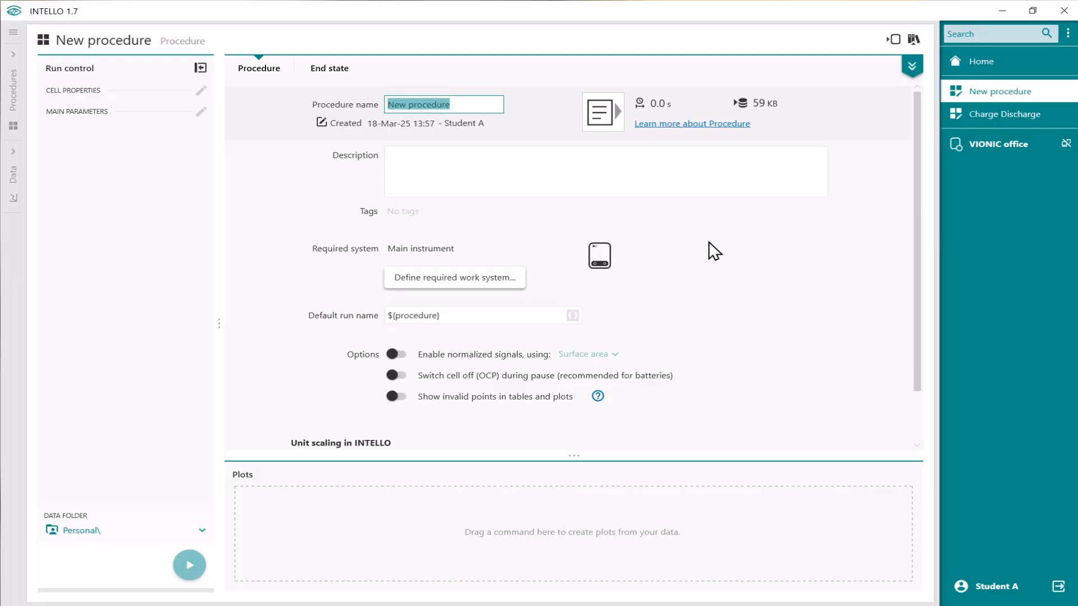
pyautogui.press('BackSpace')
pyautogui.write('Charge Discharge')
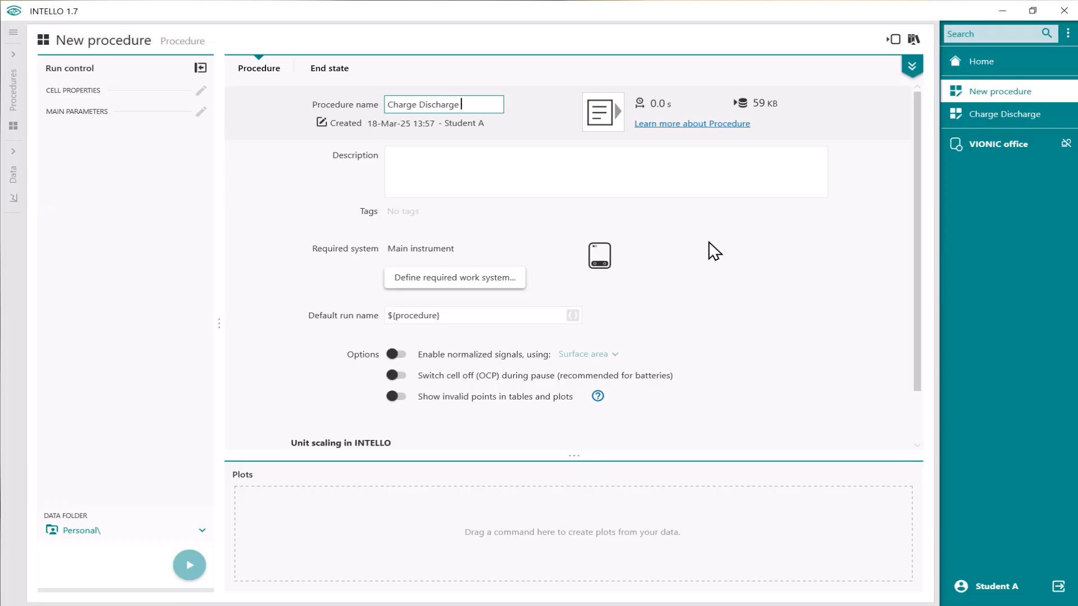
pyautogui.click(578, 183)
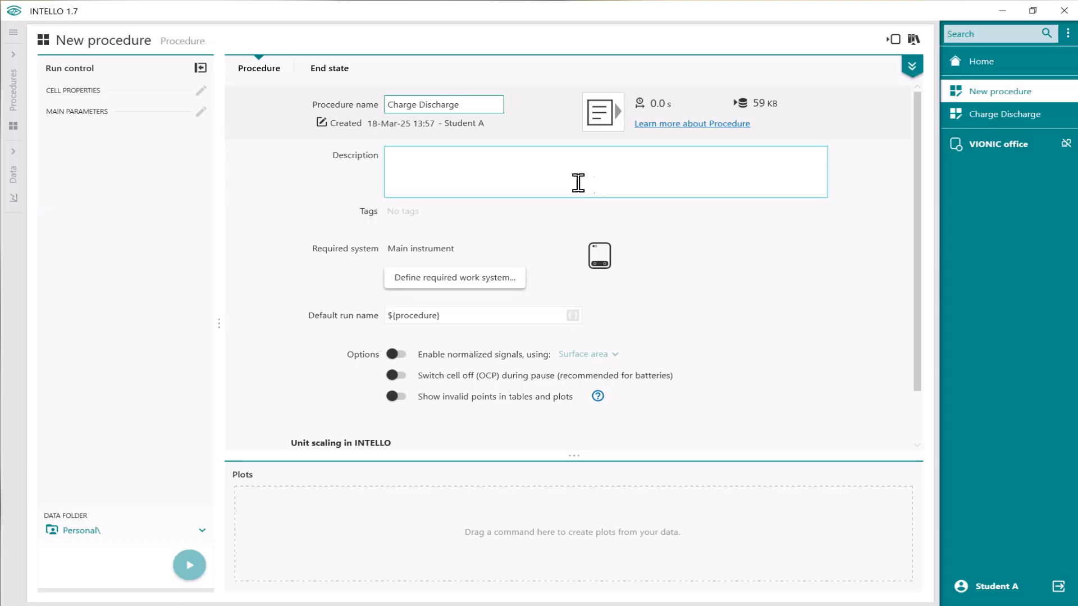
pyautogui.click(423, 164)
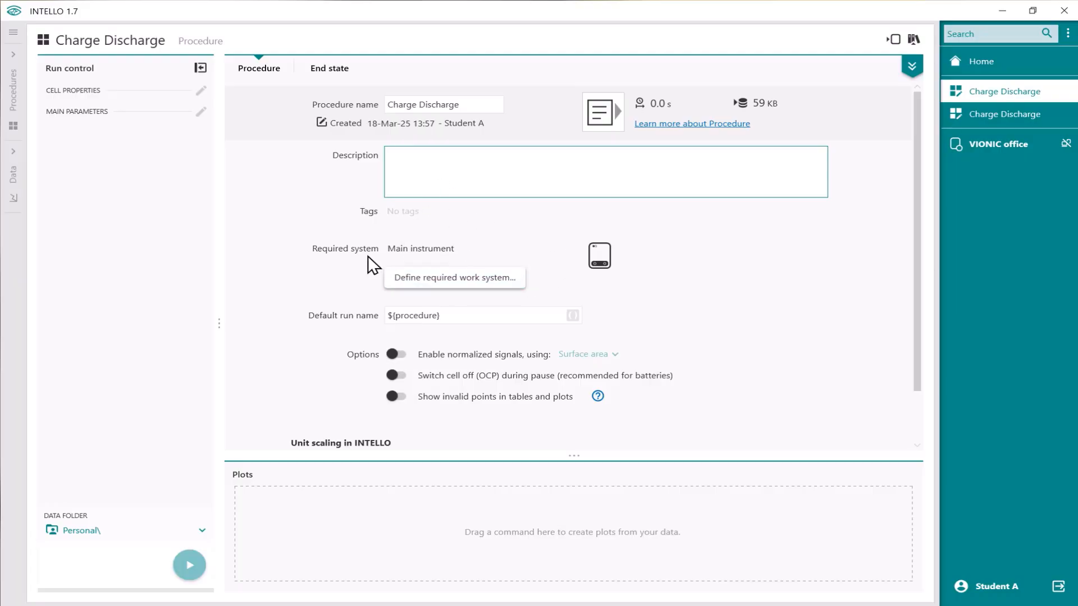
# Step: Review the procedure's required work system and accept the Autolab instrument configuration
pyautogui.click(471, 280)
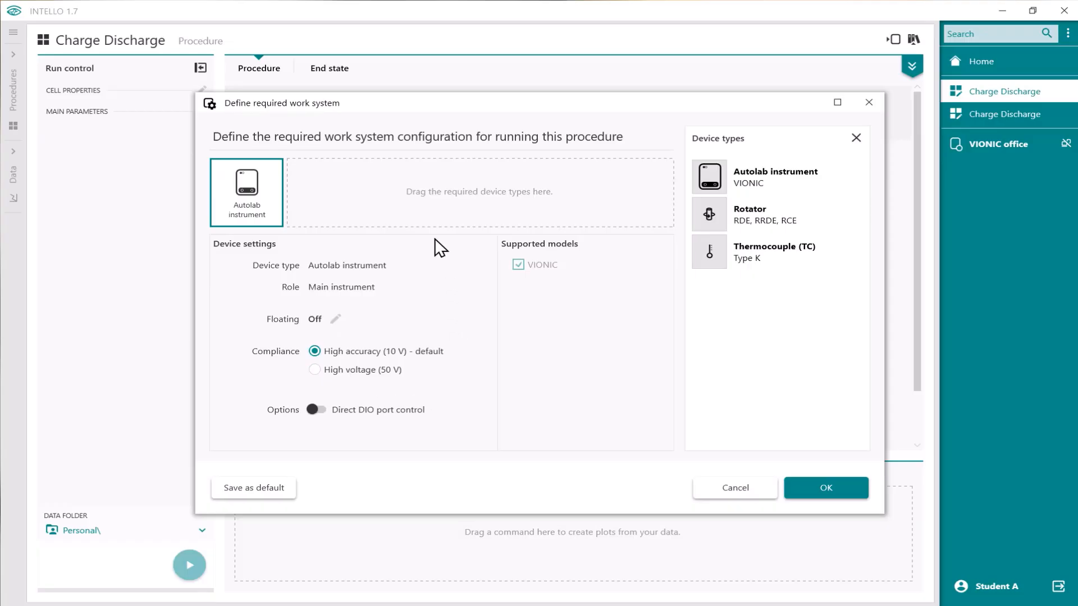
pyautogui.click(847, 492)
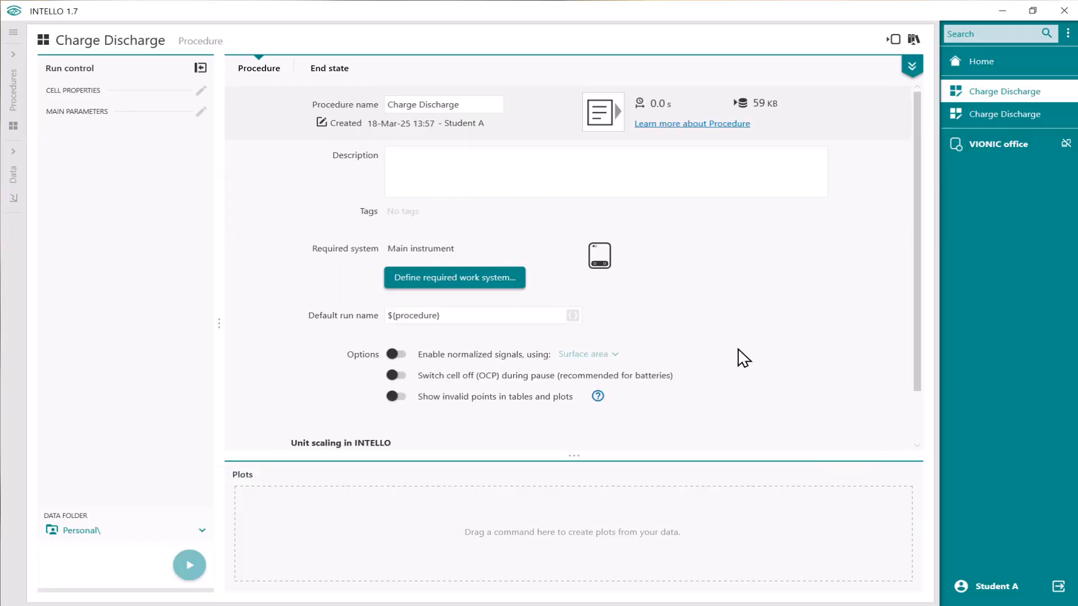
# Step: Insert the Cell ID cell property as a parameter into the default run name after ${procedure}
pyautogui.click(471, 314)
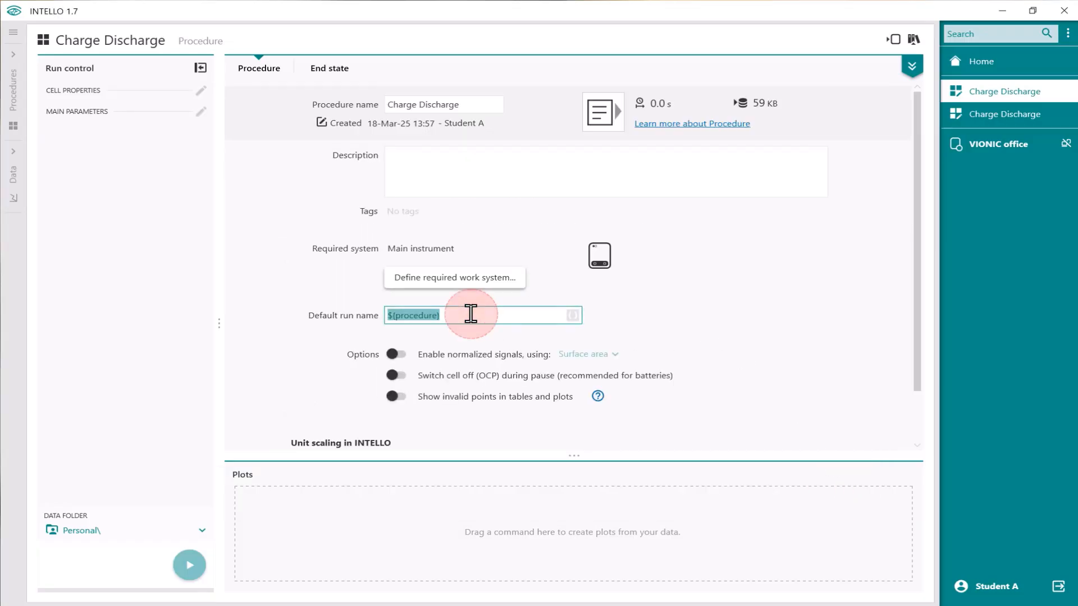
pyautogui.click(470, 315)
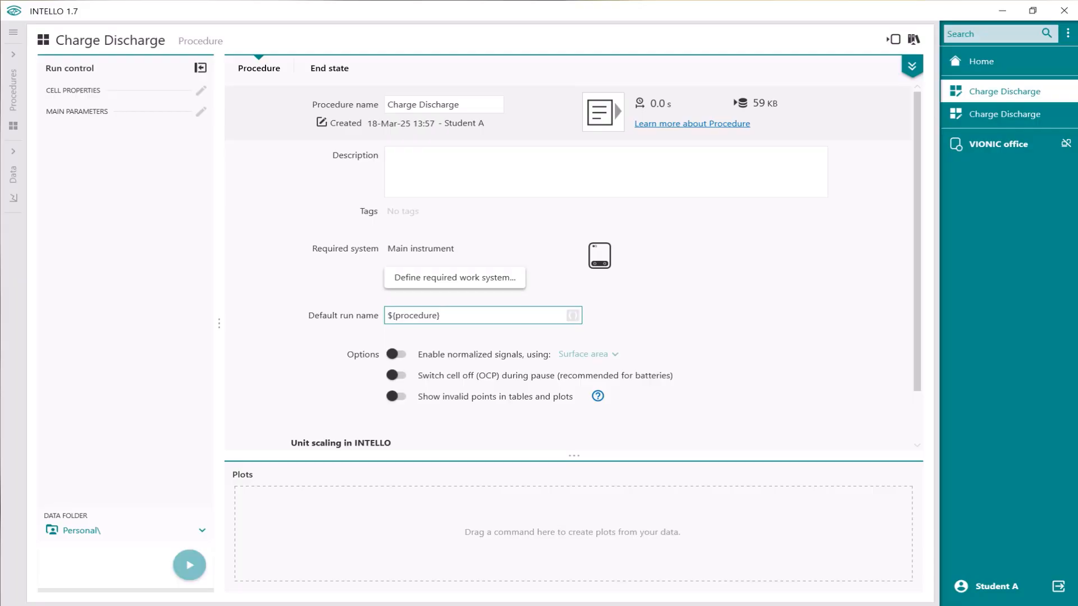
pyautogui.click(573, 315)
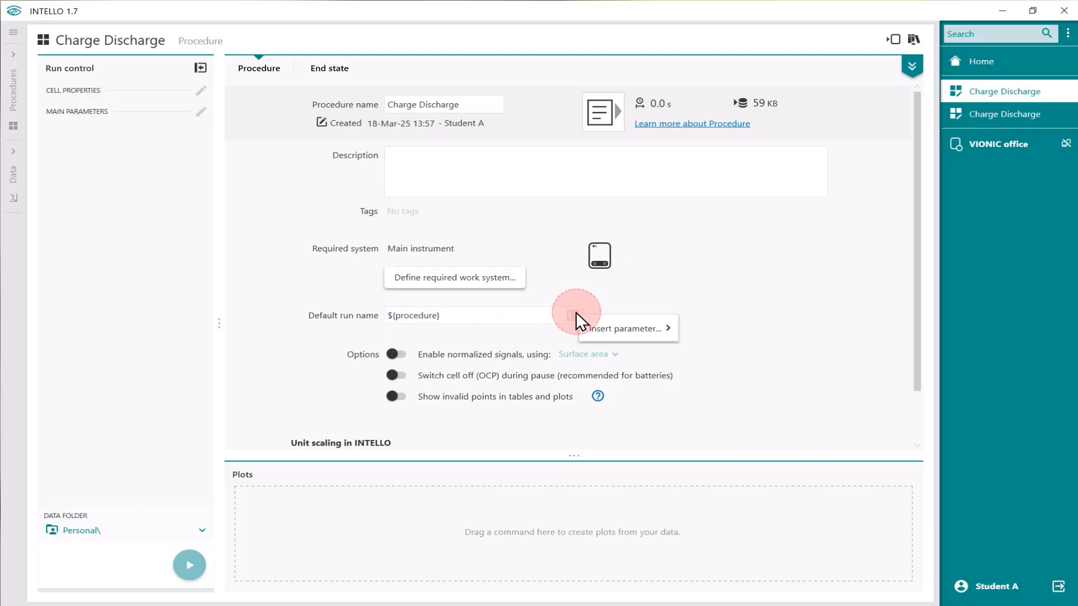
pyautogui.moveTo(592, 328)
pyautogui.moveTo(693, 355)
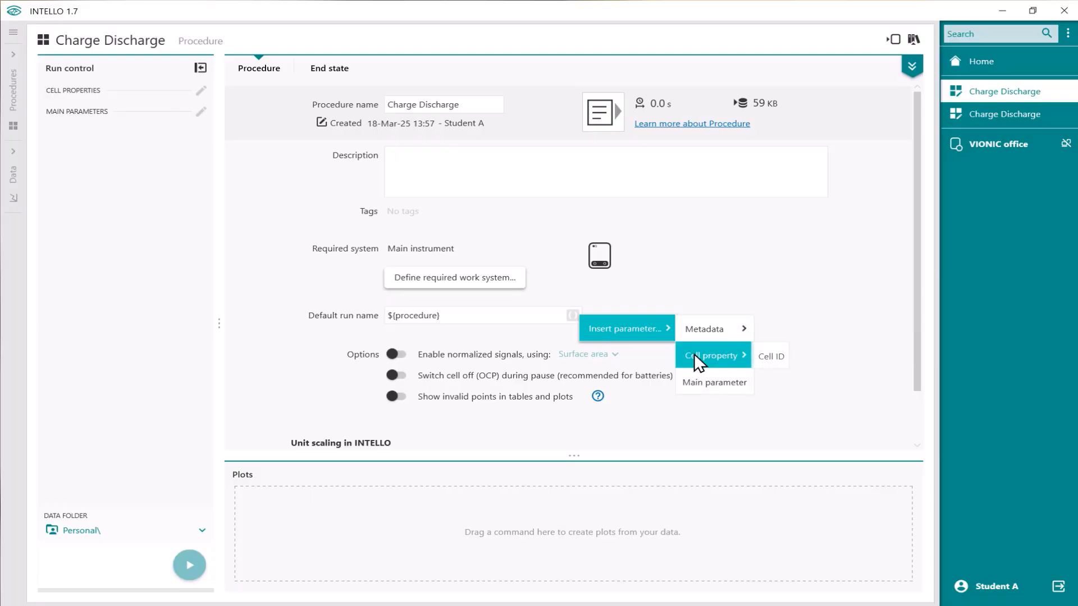
pyautogui.click(777, 356)
# Step: Append the text Battery 1 to the end of the default run name
pyautogui.click(507, 310)
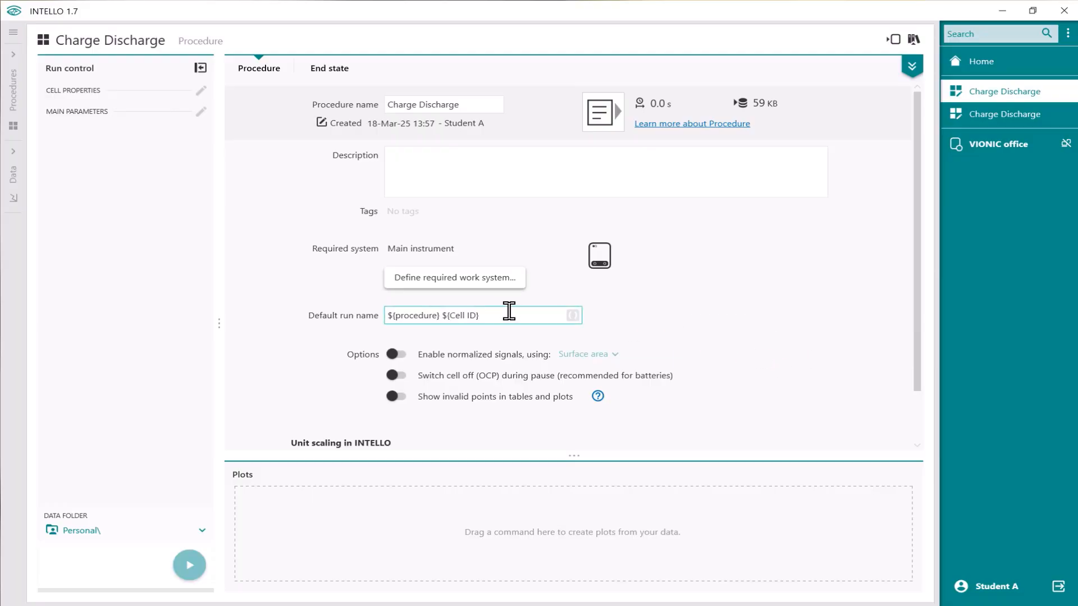
pyautogui.tripleClick(512, 310)
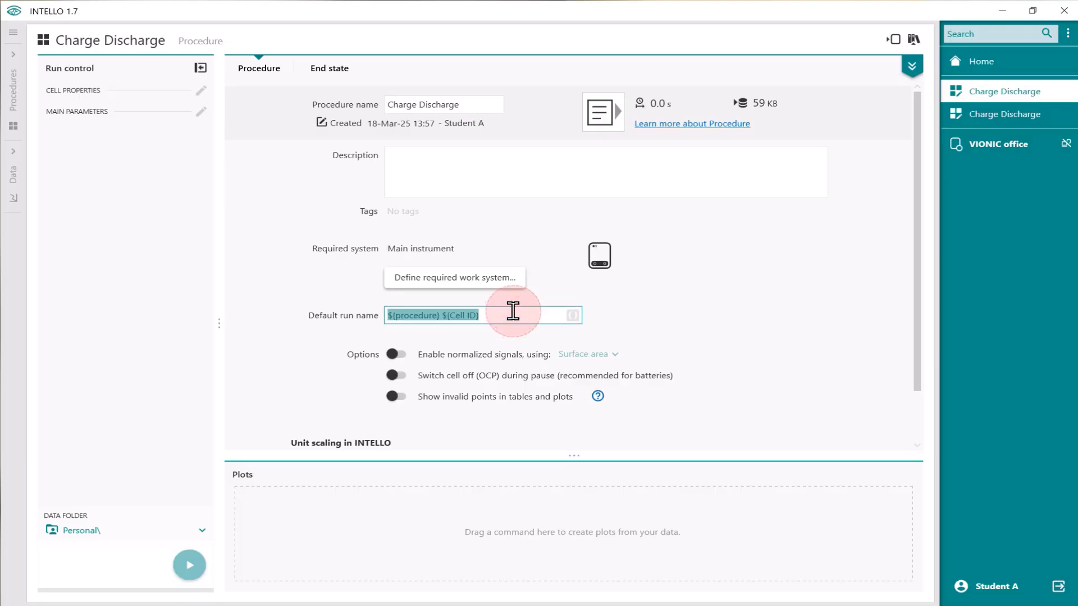
pyautogui.click(512, 310)
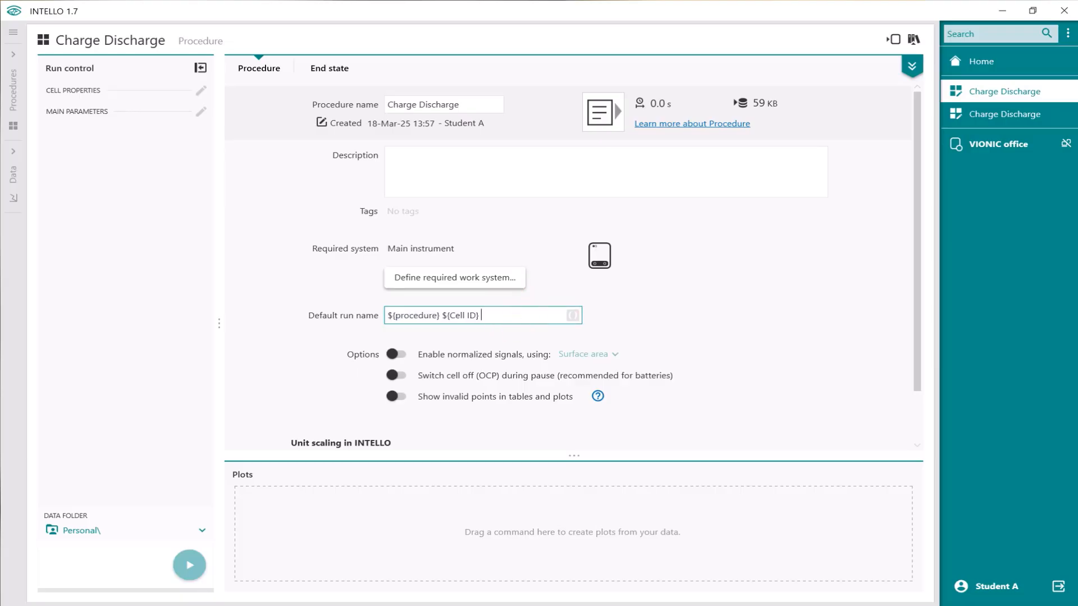
pyautogui.write('Battery 1')
pyautogui.click(722, 292)
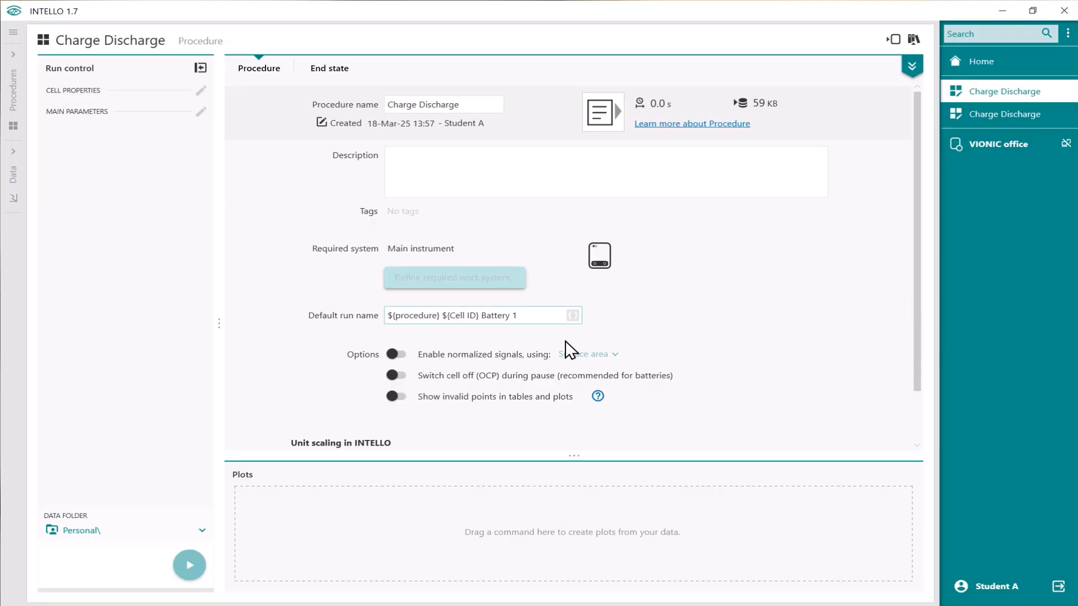
# Step: Make the Cell ID property visible in the run control and set its value to Autolab
pyautogui.click(197, 91)
pyautogui.click(201, 90)
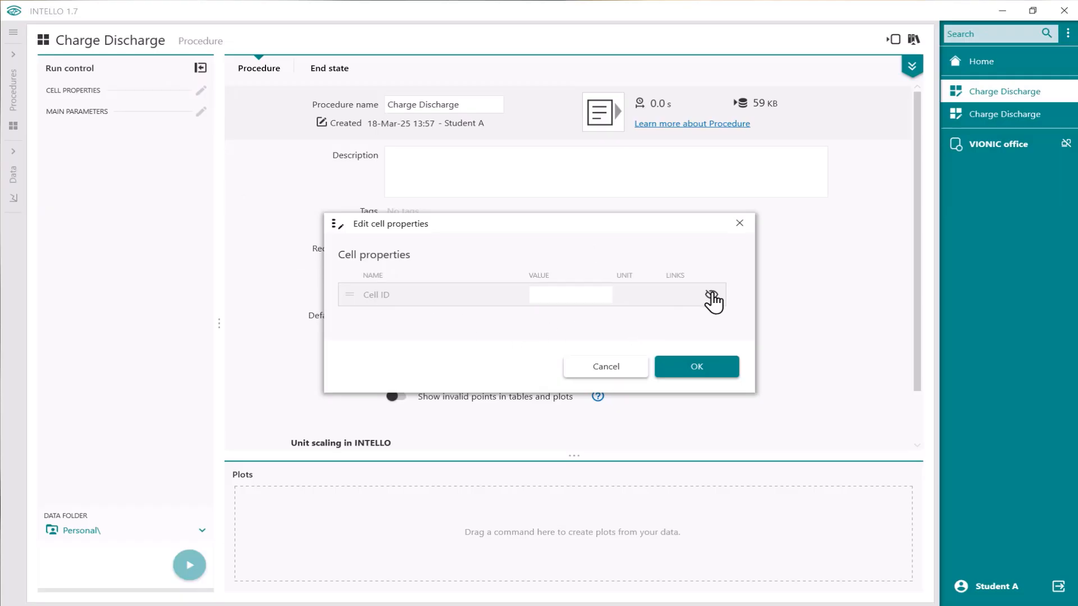
pyautogui.click(711, 294)
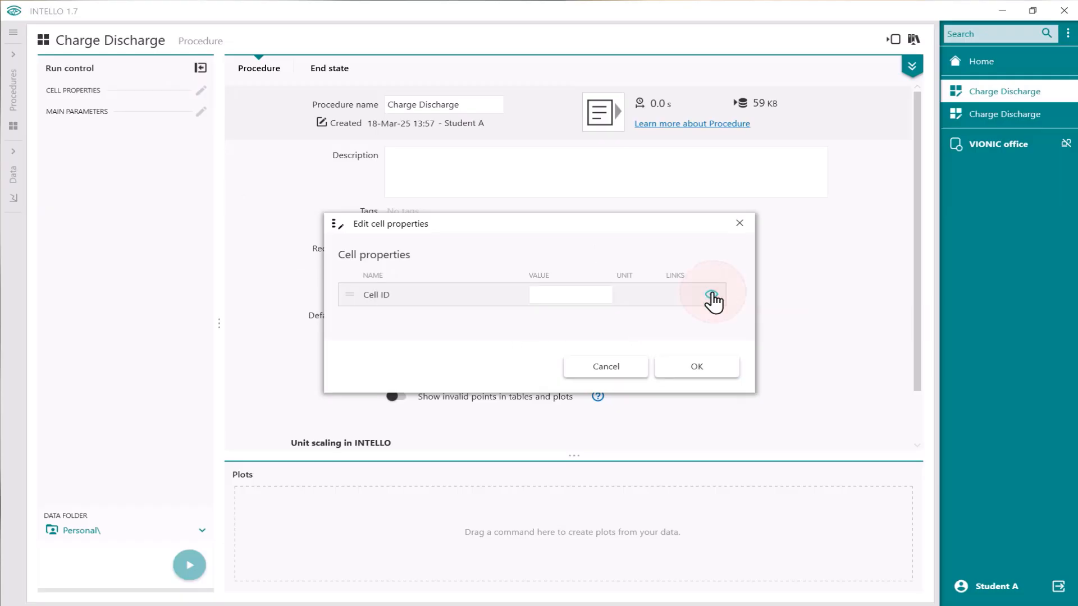
pyautogui.click(697, 366)
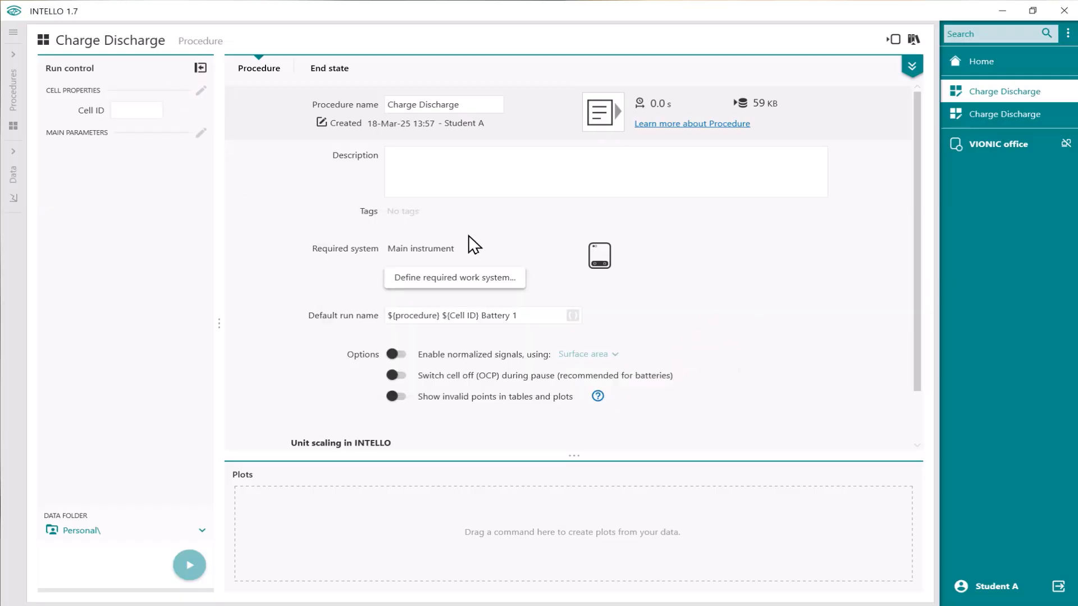
pyautogui.click(128, 110)
pyautogui.write('Autolab')
# Step: Set the procedure's unit scaling for current to mA
pyautogui.moveTo(911, 351); pyautogui.dragTo(914, 426)
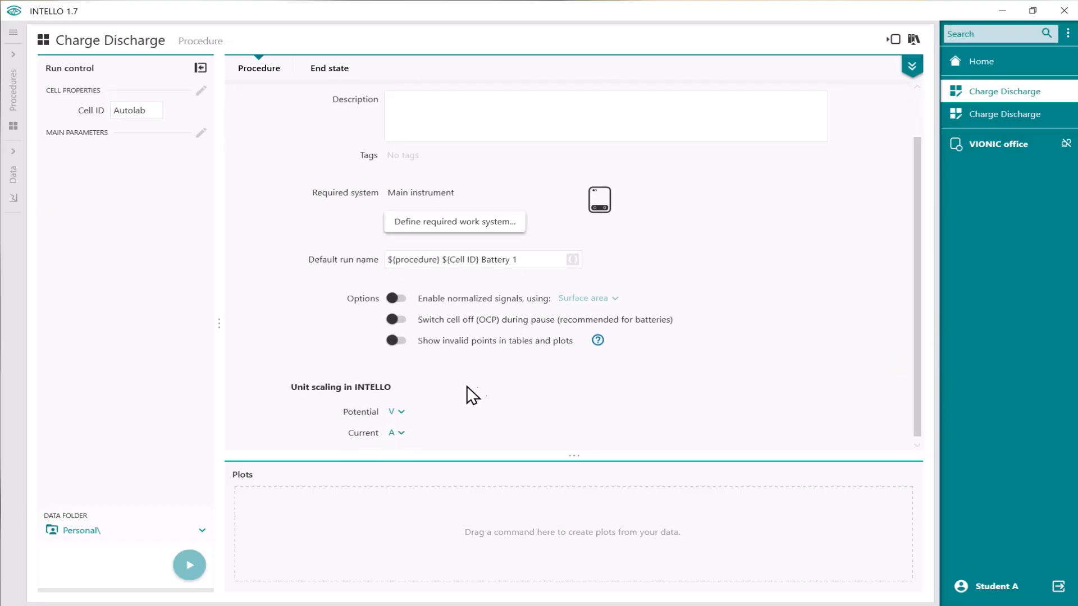
pyautogui.click(403, 430)
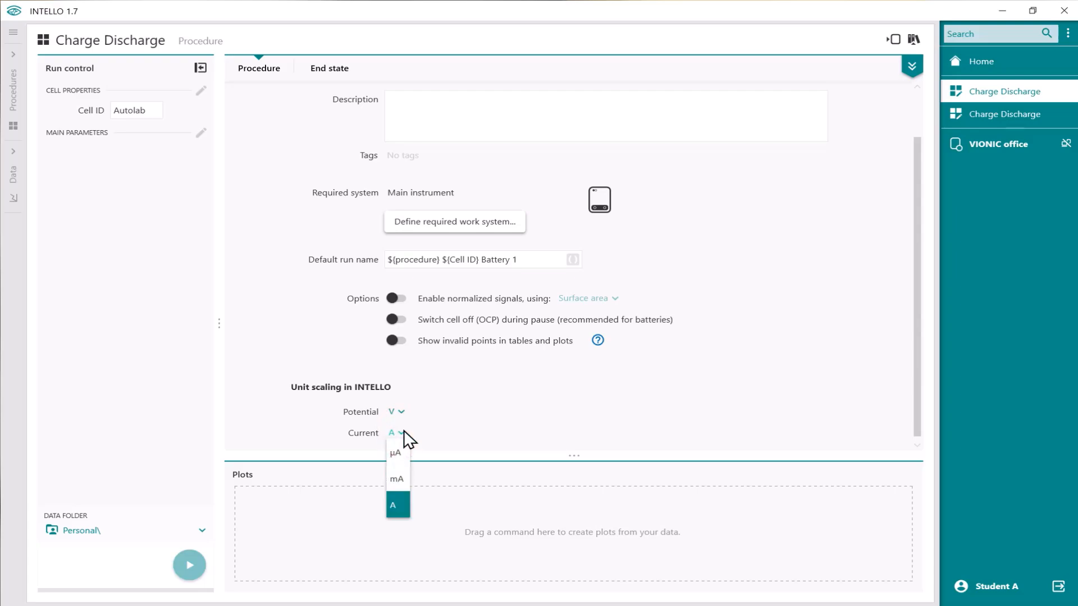
pyautogui.click(402, 479)
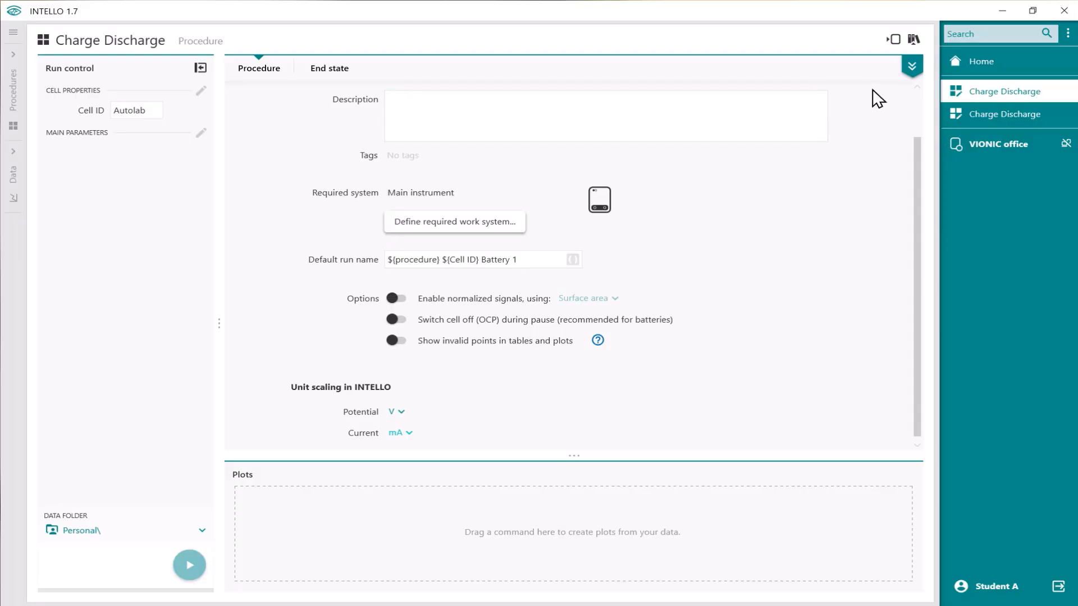
# Step: Examine the procedure's end state settings for the main instrument and return to the command sequence
pyautogui.click(907, 69)
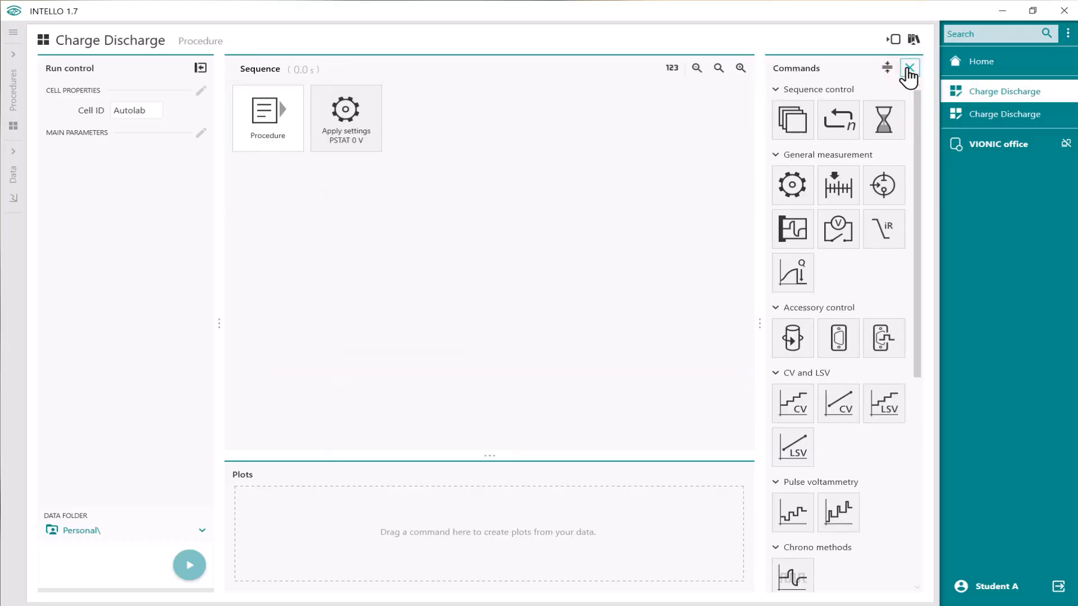
pyautogui.click(277, 136)
pyautogui.click(328, 68)
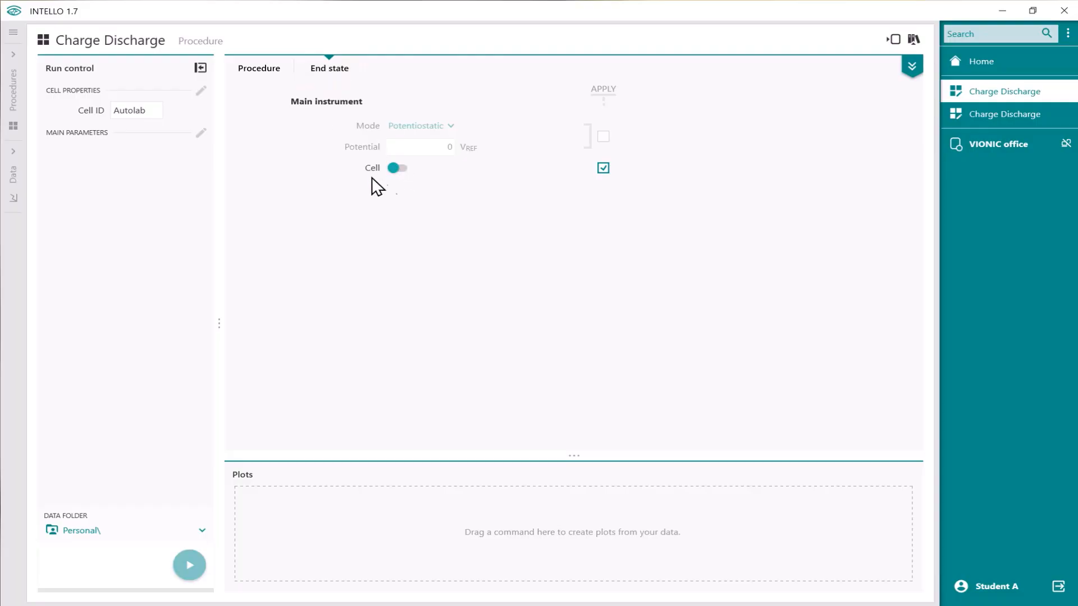
pyautogui.click(913, 71)
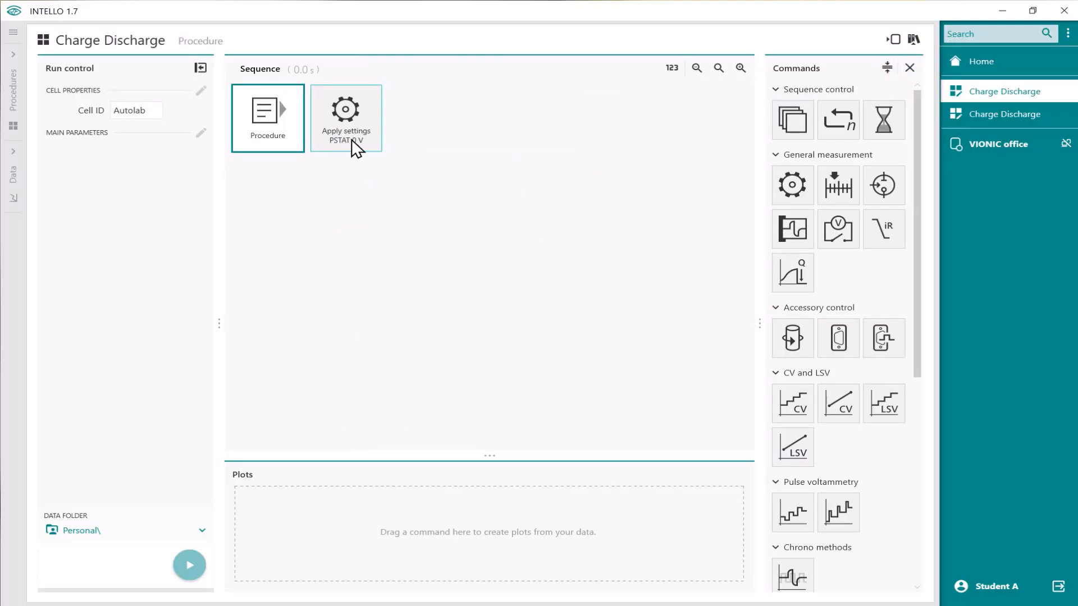
# Step: Set the main instrument mode of the Apply settings command to Galvanostatic
pyautogui.click(363, 127)
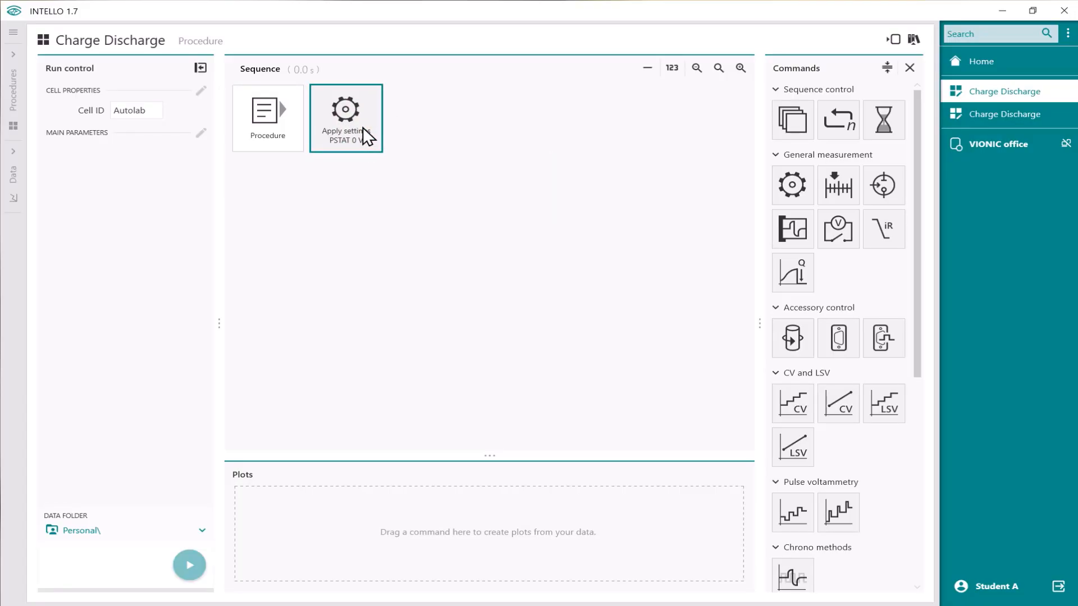
pyautogui.doubleClick(363, 128)
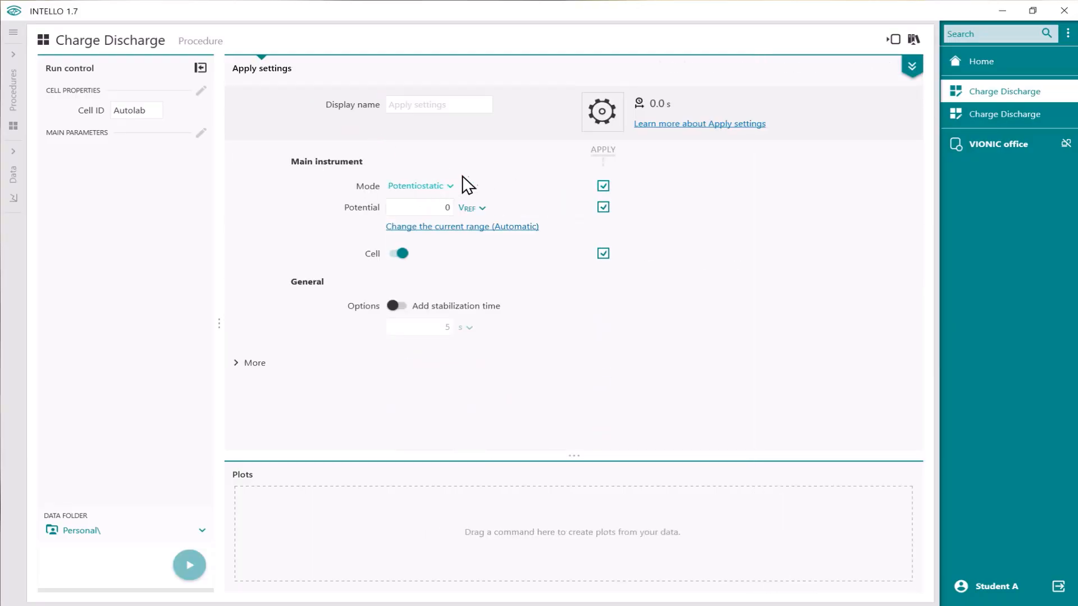
pyautogui.click(451, 185)
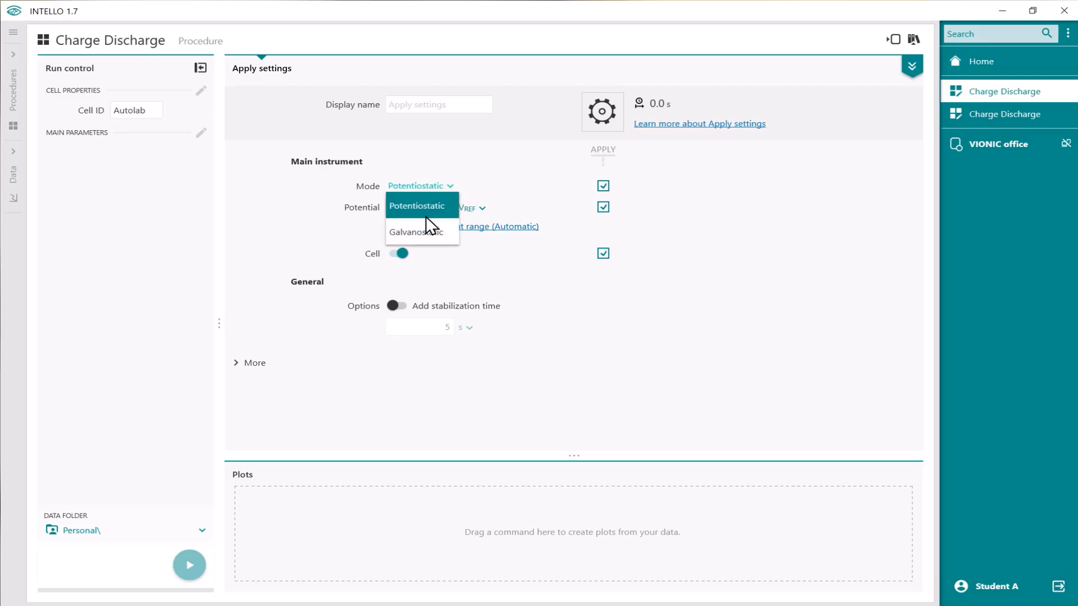
pyautogui.click(426, 226)
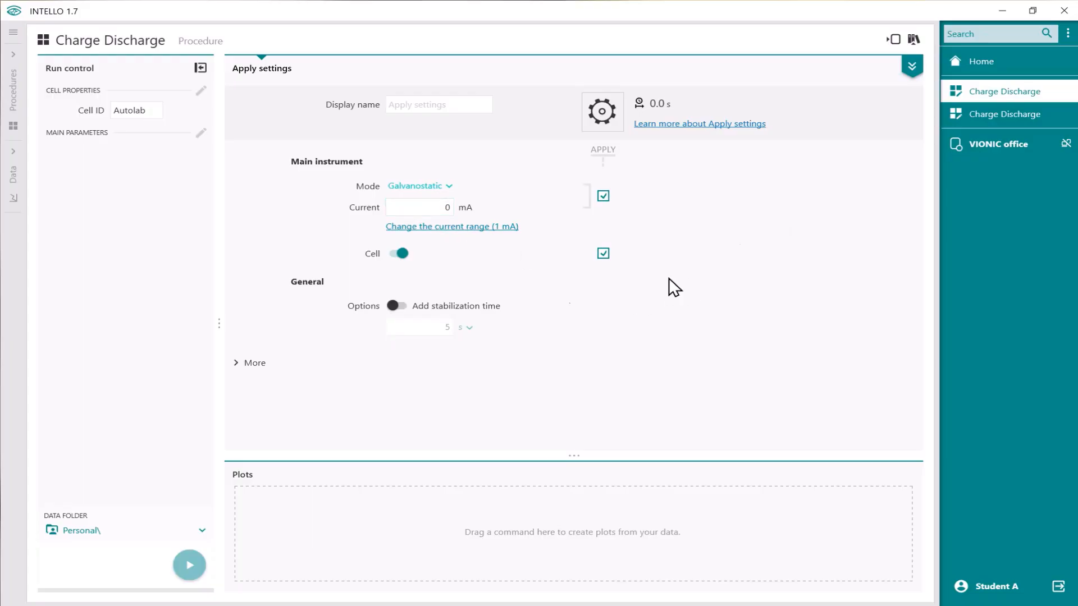
# Step: Set the current range in the additional measurement settings of Apply settings to 100 mA
pyautogui.click(245, 361)
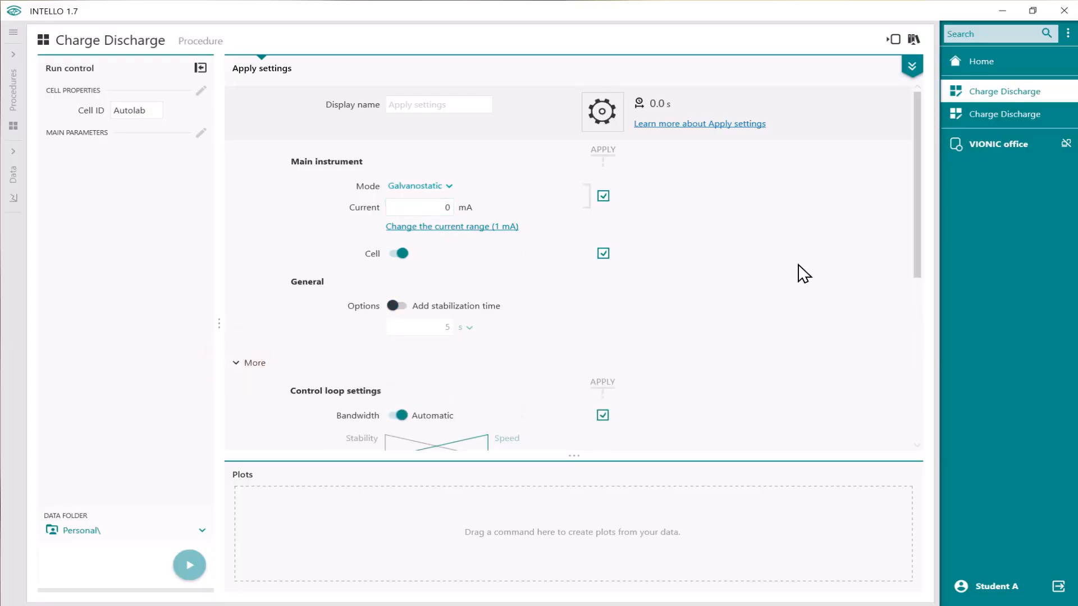
pyautogui.moveTo(914, 193); pyautogui.dragTo(909, 368)
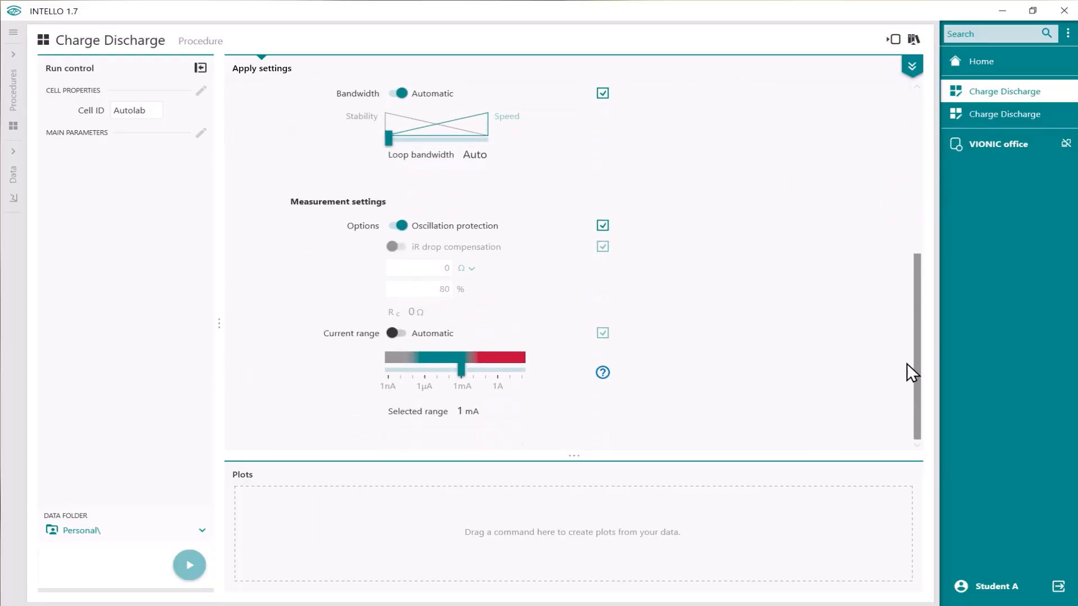
pyautogui.click(484, 372)
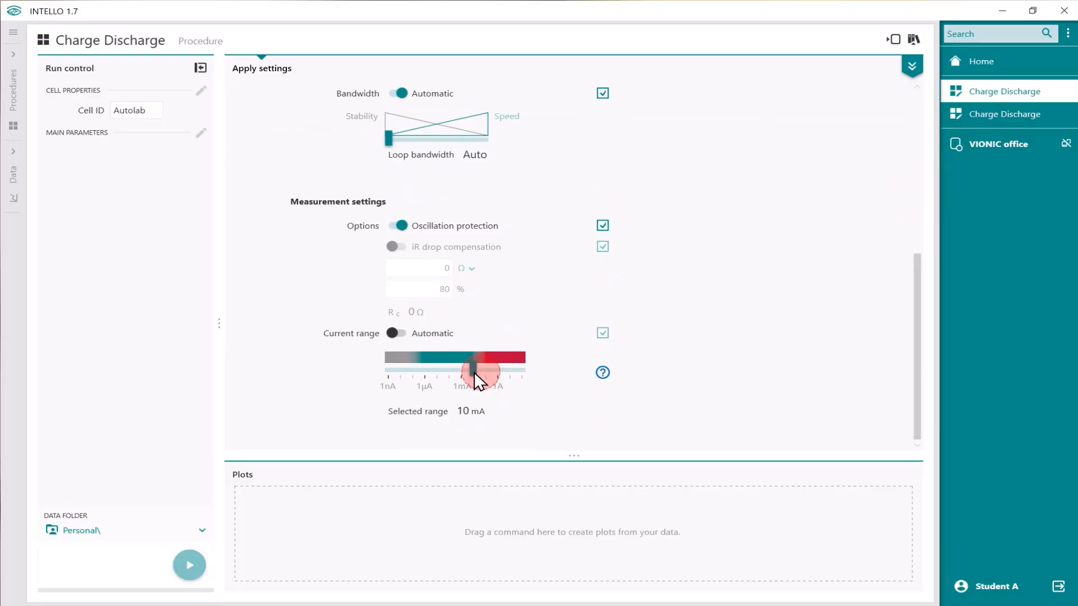
pyautogui.click(487, 371)
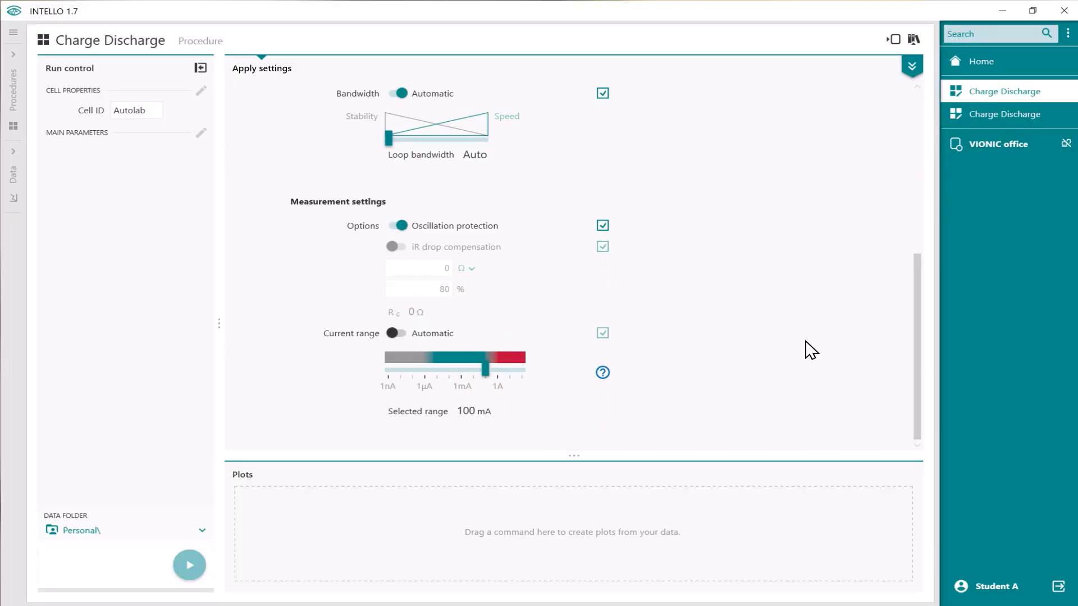
pyautogui.click(916, 112)
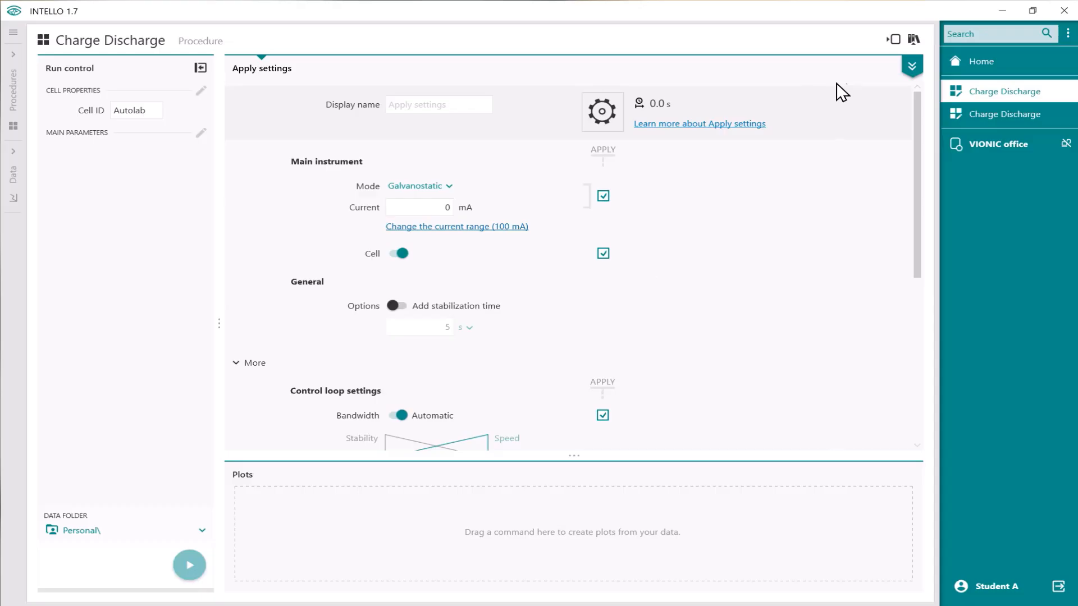
# Step: Add a Repeat command to the sequence directly after the Apply settings command
pyautogui.click(911, 65)
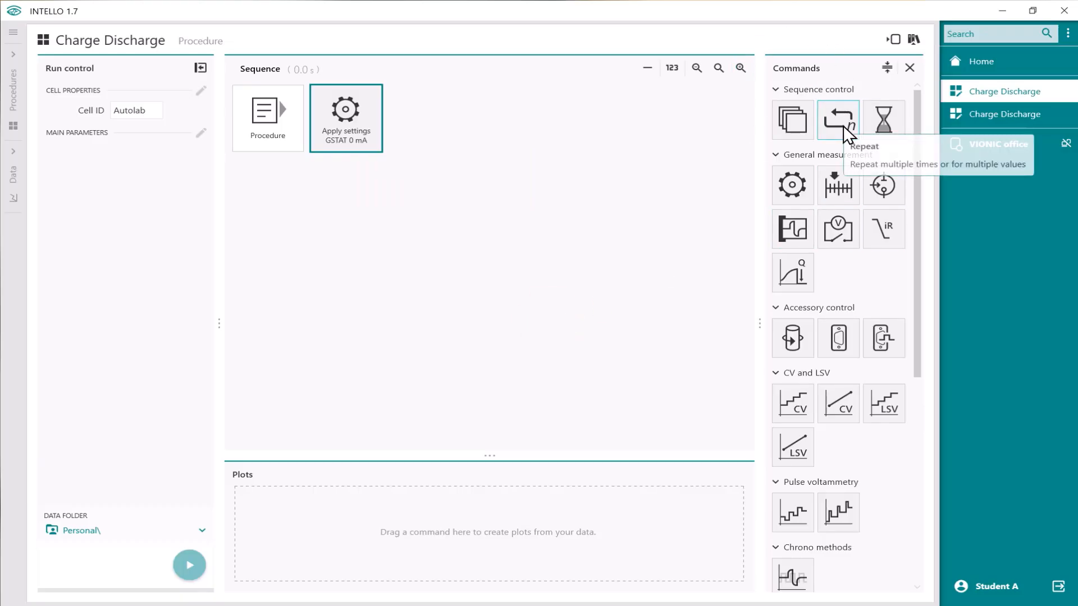
pyautogui.moveTo(842, 124)
pyautogui.mouseDown()
pyautogui.moveTo(682, 129)
pyautogui.moveTo(443, 99)
pyautogui.mouseUp()
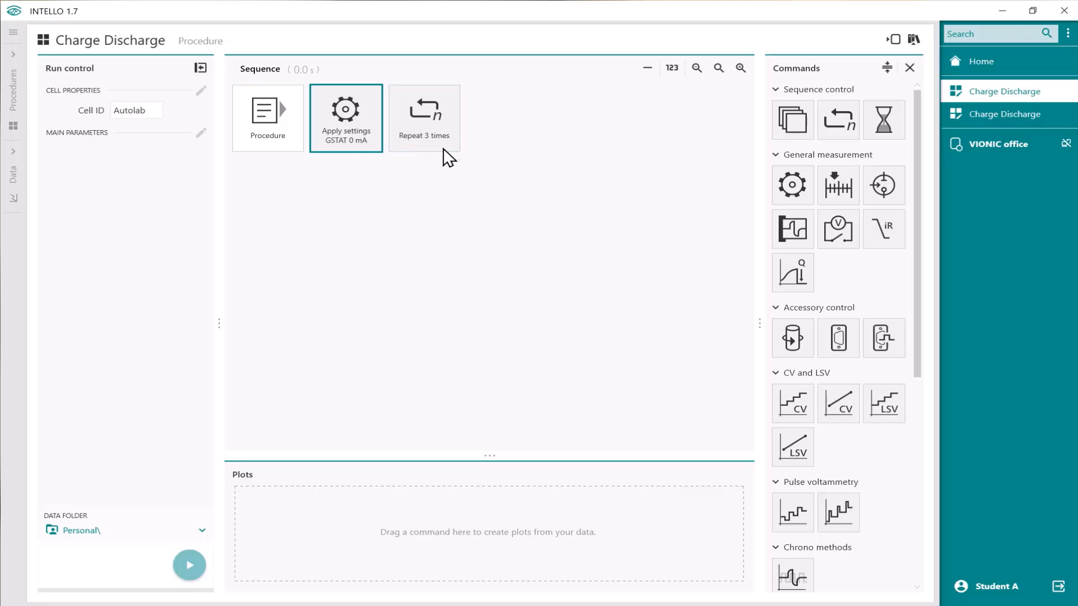
pyautogui.moveTo(917, 211); pyautogui.dragTo(915, 330)
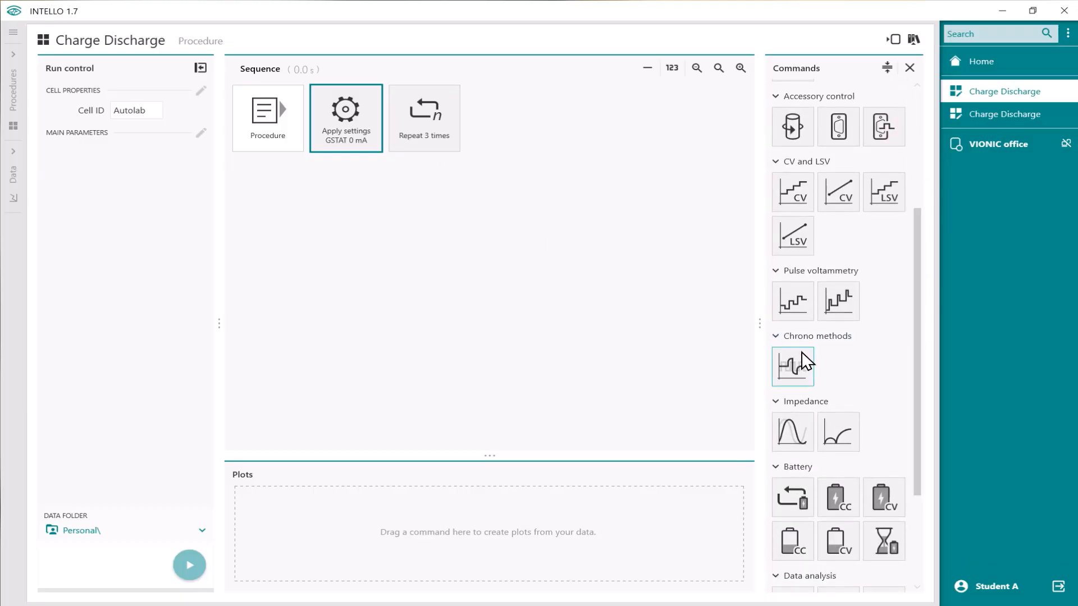
# Step: Add three Chrono methods commands inside the Repeat command of the sequence
pyautogui.moveTo(800, 358); pyautogui.dragTo(488, 138)
pyautogui.moveTo(785, 369); pyautogui.dragTo(435, 139)
pyautogui.moveTo(793, 361); pyautogui.dragTo(437, 136)
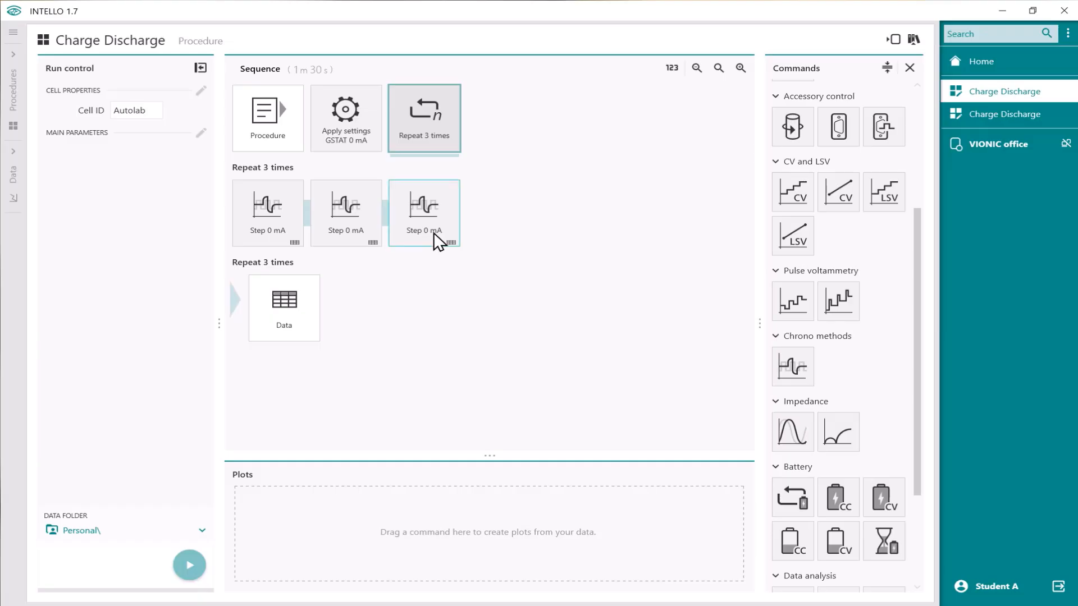
# Step: Review the first Chrono methods command's signals and link its Duration to a new main parameter
pyautogui.click(281, 220)
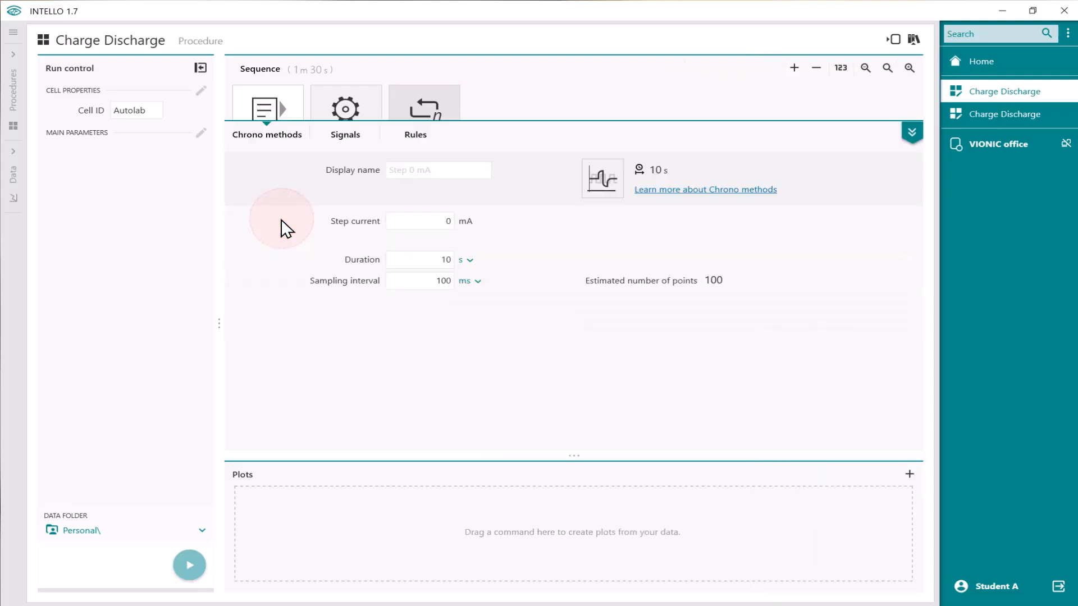
pyautogui.click(436, 156)
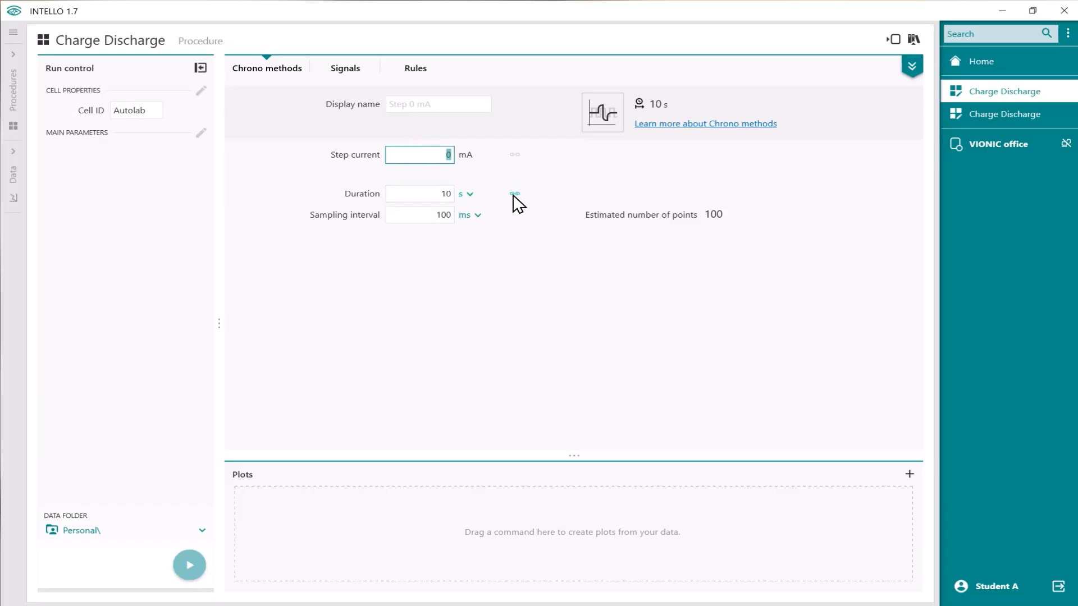
pyautogui.click(355, 69)
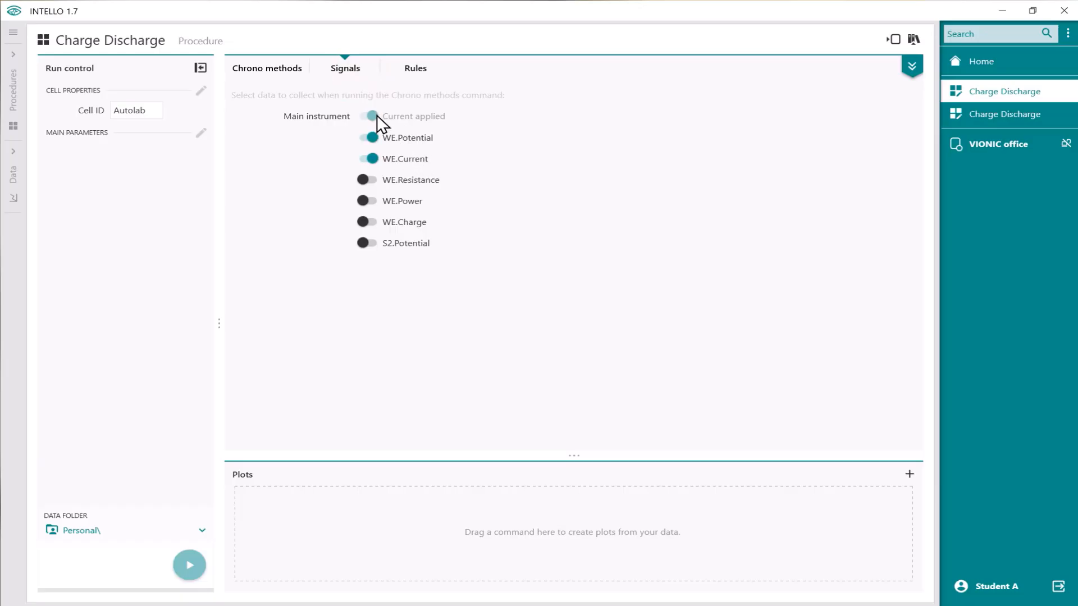
pyautogui.click(293, 71)
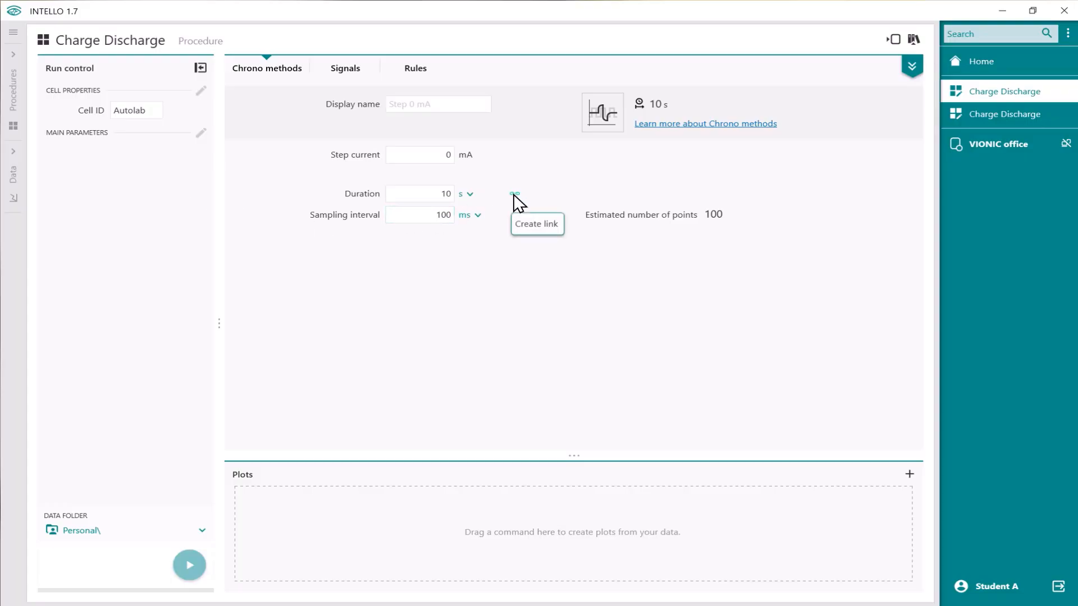
pyautogui.click(513, 193)
pyautogui.moveTo(459, 198)
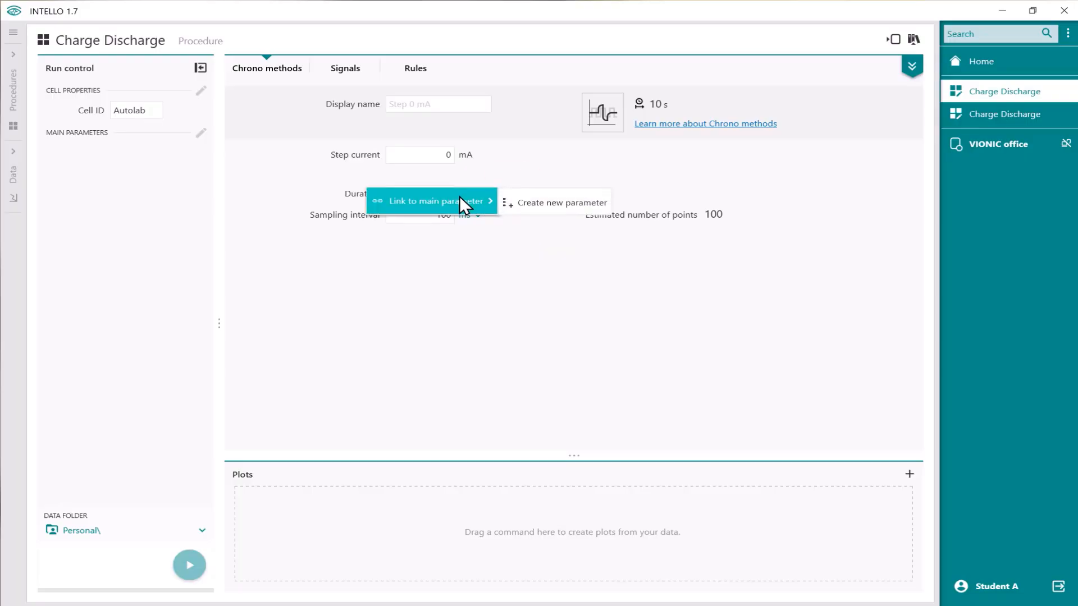
pyautogui.click(539, 200)
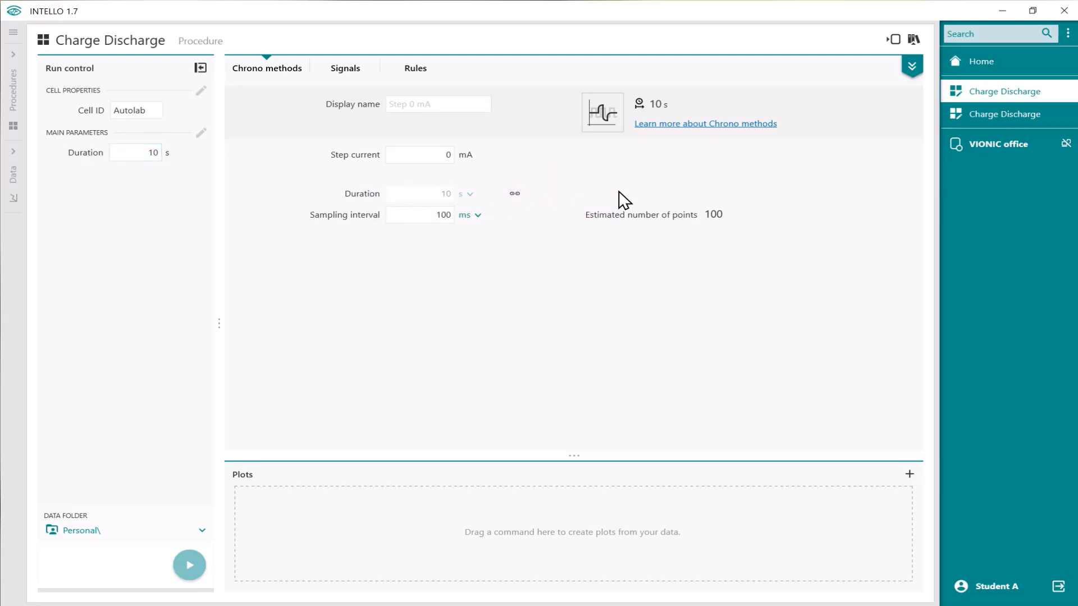
pyautogui.click(914, 74)
# Step: Set the second Chrono methods command's step current to 20 mA and link its duration to the Duration main parameter
pyautogui.click(349, 195)
pyautogui.click(437, 154)
pyautogui.click(514, 194)
pyautogui.moveTo(476, 199)
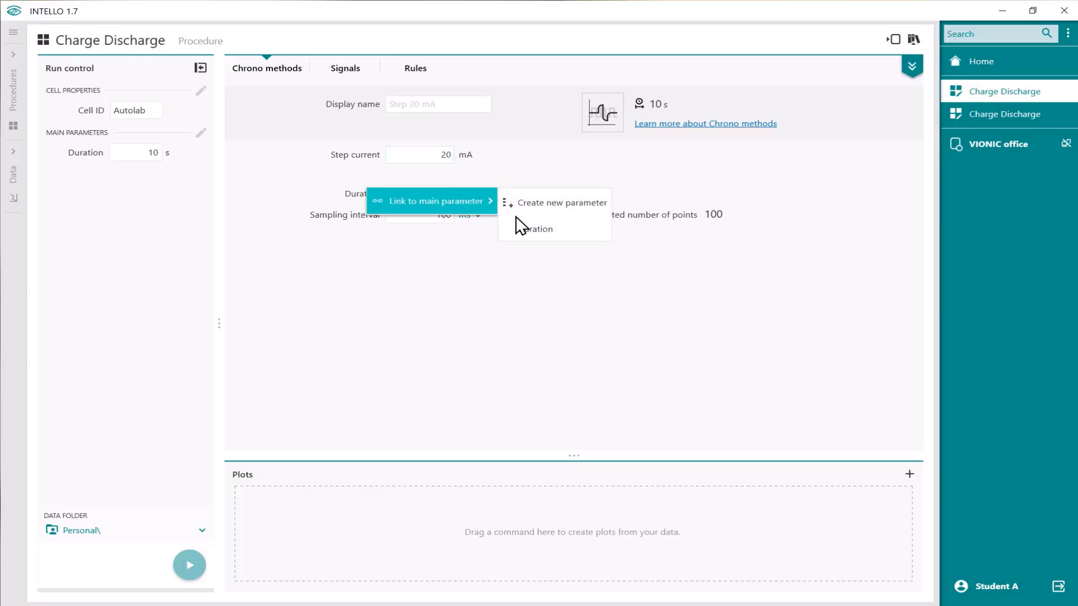
pyautogui.click(527, 226)
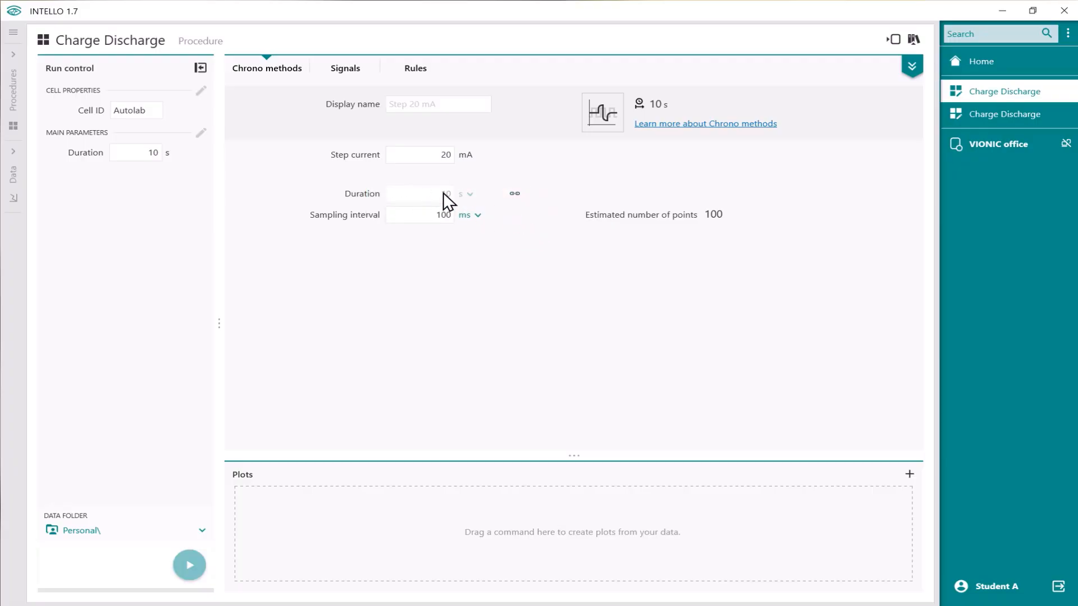
pyautogui.click(345, 70)
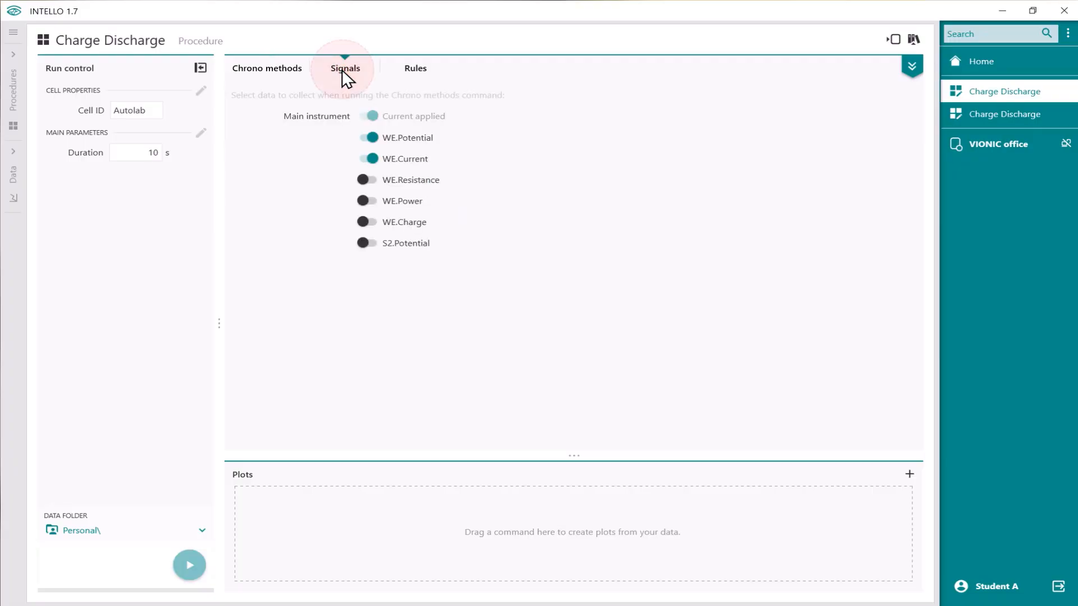
pyautogui.click(914, 68)
# Step: Set the third Chrono methods command's step current to -30 mA and link its duration to the Duration main parameter
pyautogui.doubleClick(422, 211)
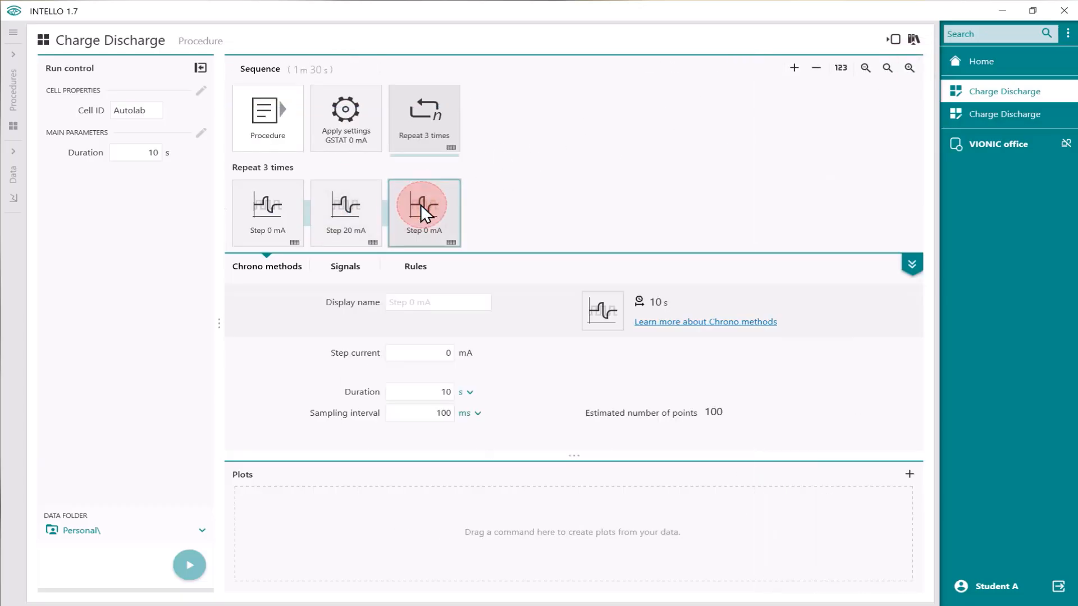
pyautogui.doubleClick(444, 153)
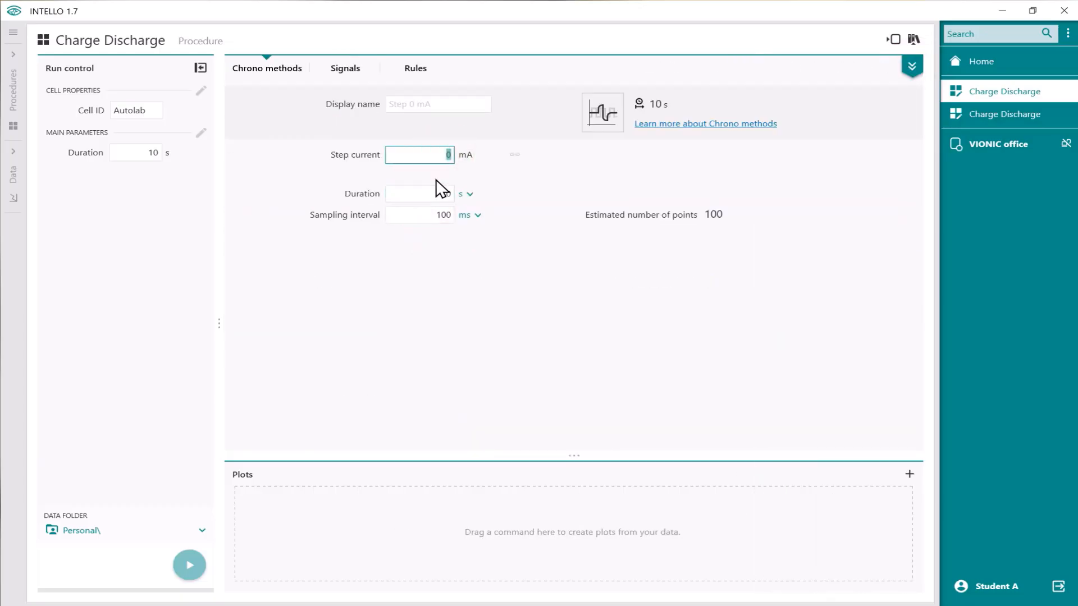
pyautogui.write('-30')
pyautogui.click(513, 193)
pyautogui.moveTo(466, 201)
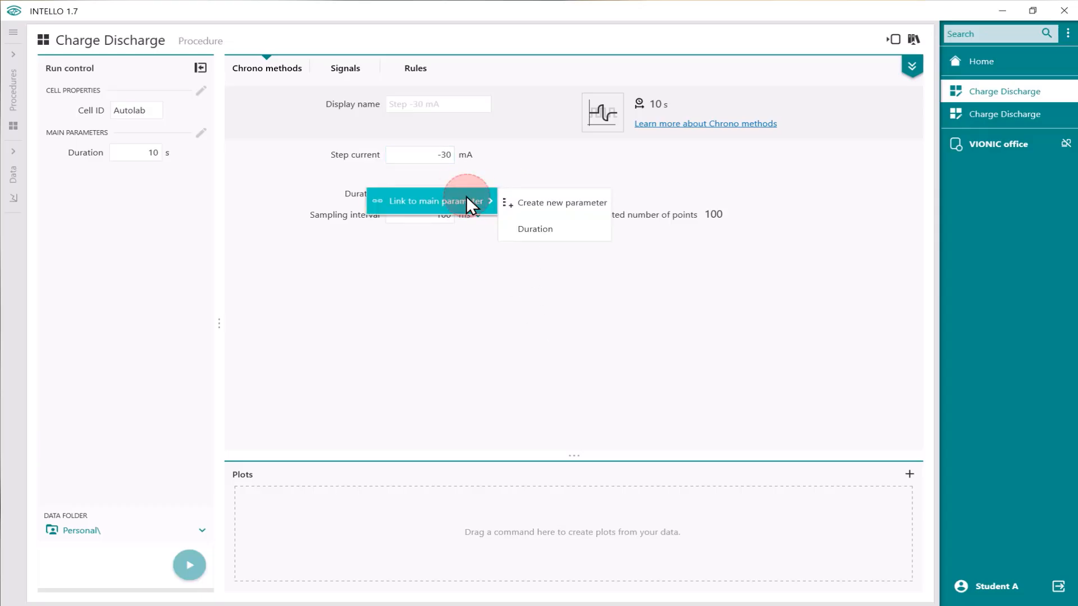
pyautogui.click(524, 227)
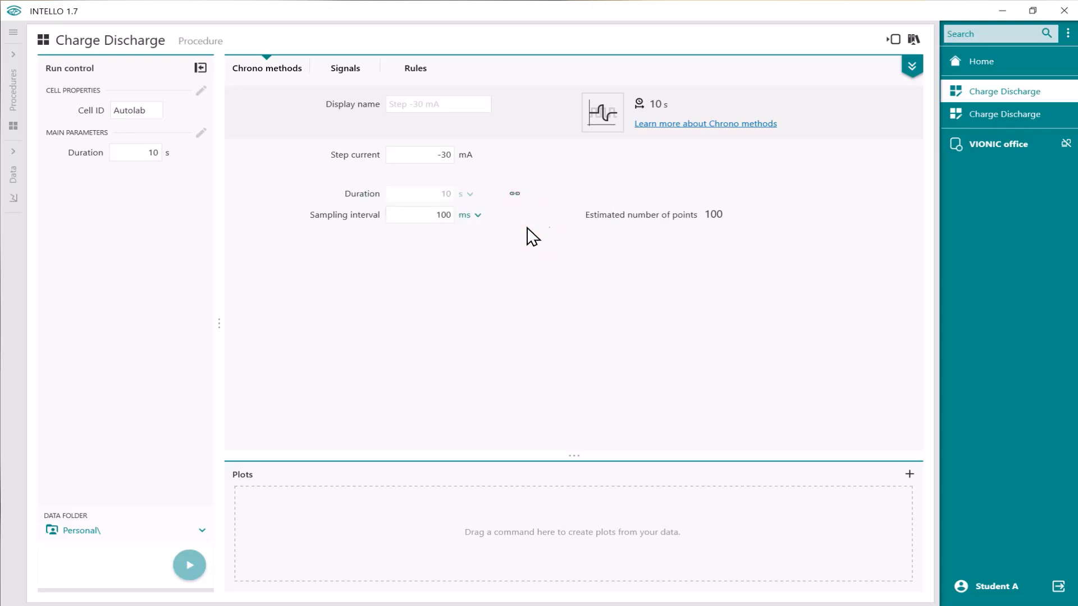
pyautogui.click(910, 68)
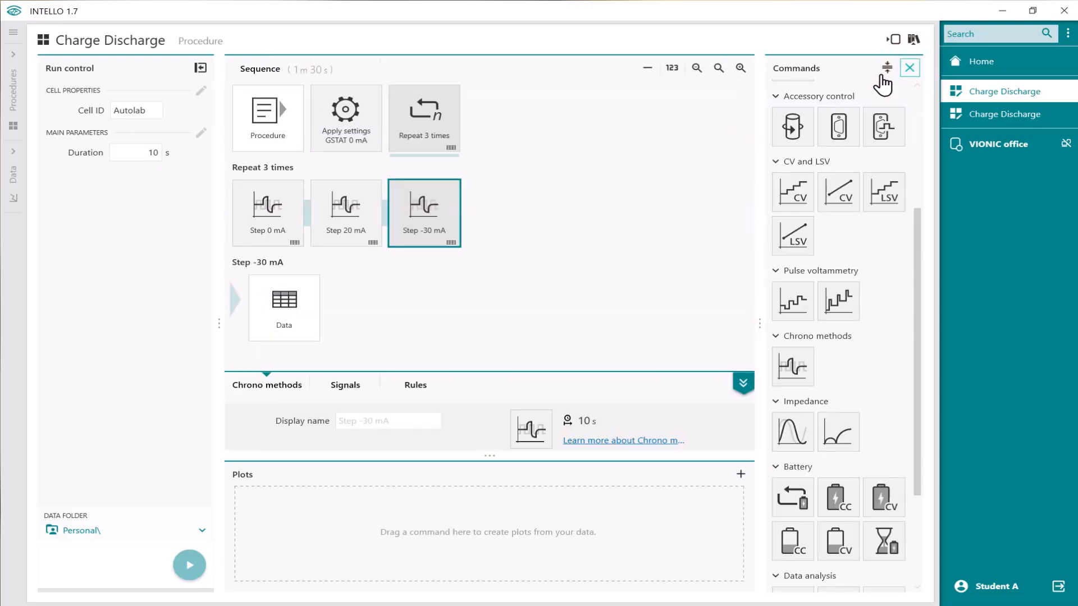
# Step: Set the Duration main parameter to 20 s and check the linked duration in the third and second Chrono methods commands
pyautogui.click(149, 153)
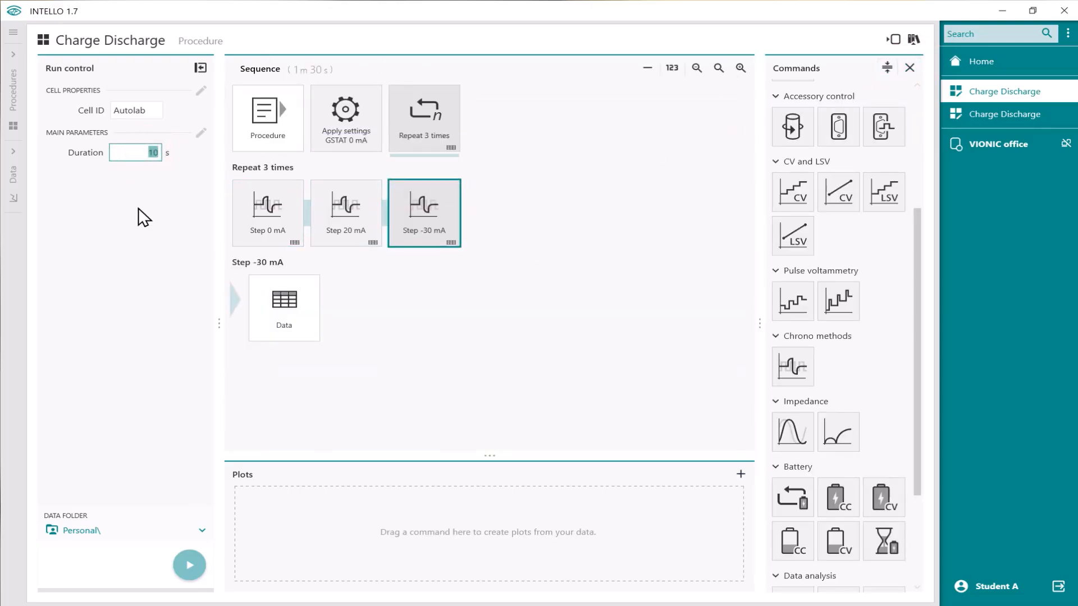
pyautogui.write('20')
pyautogui.click(411, 213)
pyautogui.click(414, 212)
pyautogui.doubleClick(414, 213)
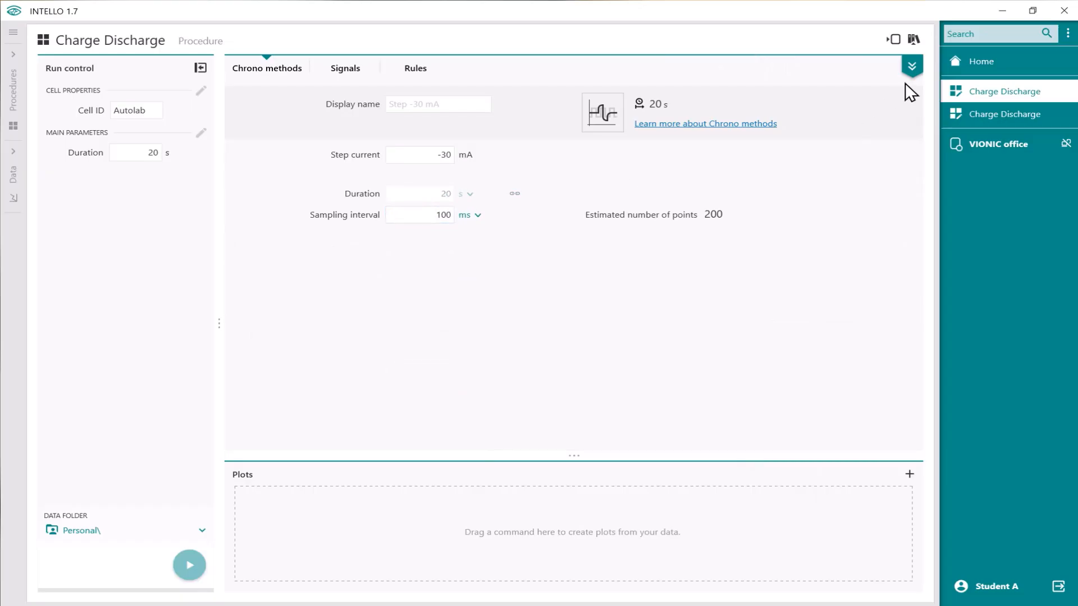
pyautogui.click(911, 67)
pyautogui.click(339, 210)
pyautogui.doubleClick(339, 210)
pyautogui.click(905, 72)
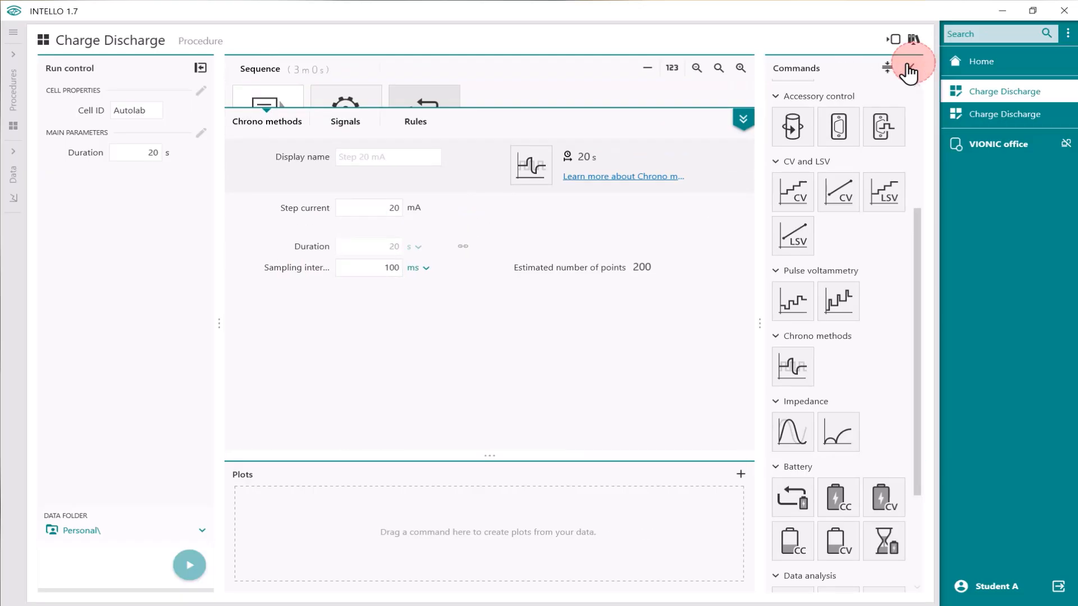
# Step: Set the Duration main parameter to 8 s
pyautogui.doubleClick(138, 152)
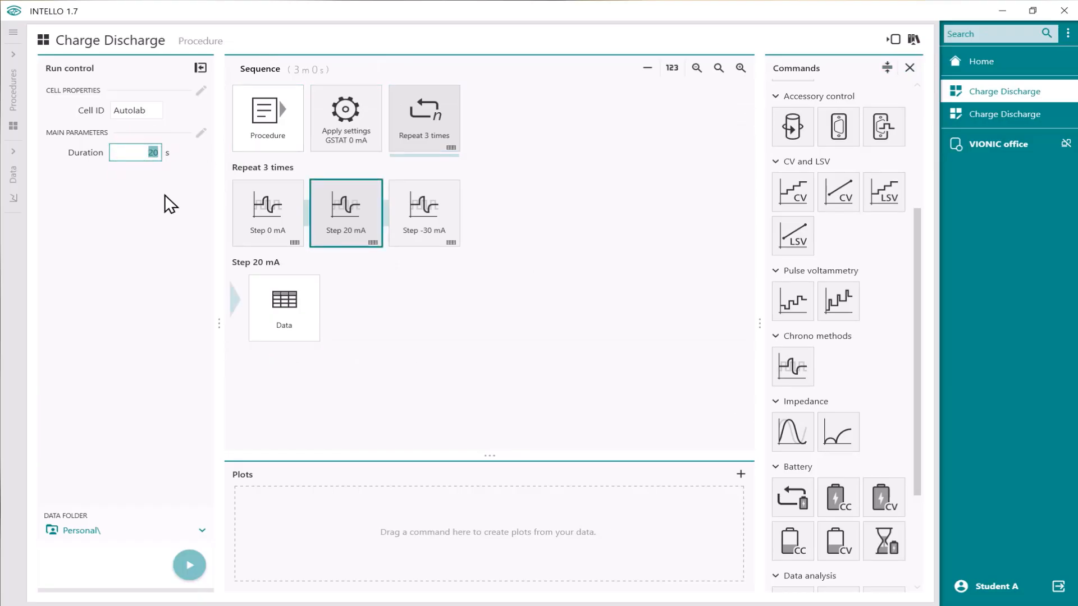
pyautogui.write('8')
pyautogui.press('Return')
# Step: Link the Repeat command's number of repetitions to a new main parameter
pyautogui.click(435, 141)
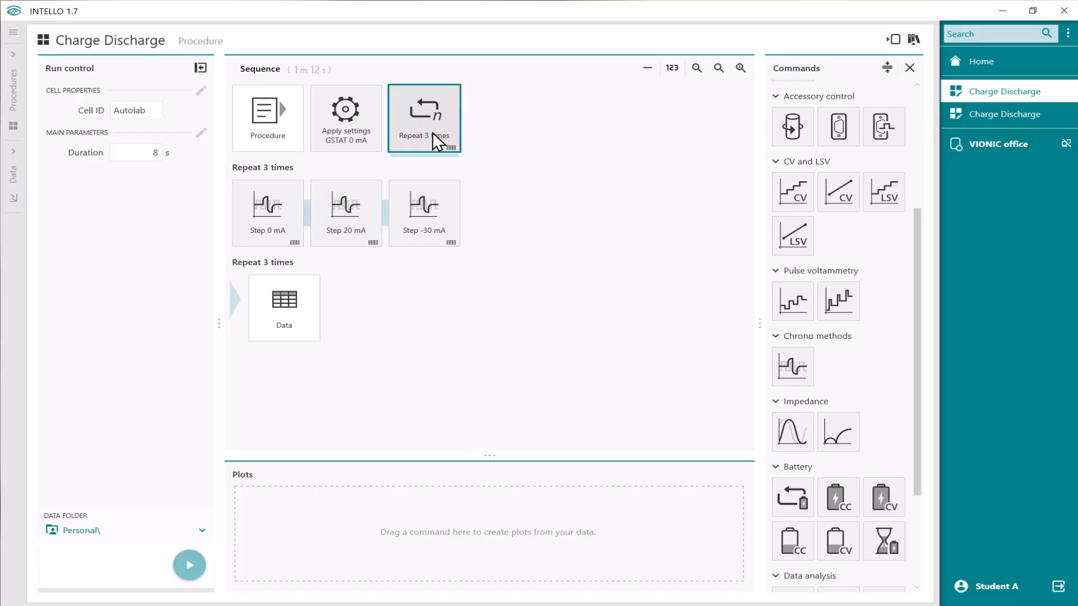
pyautogui.doubleClick(432, 133)
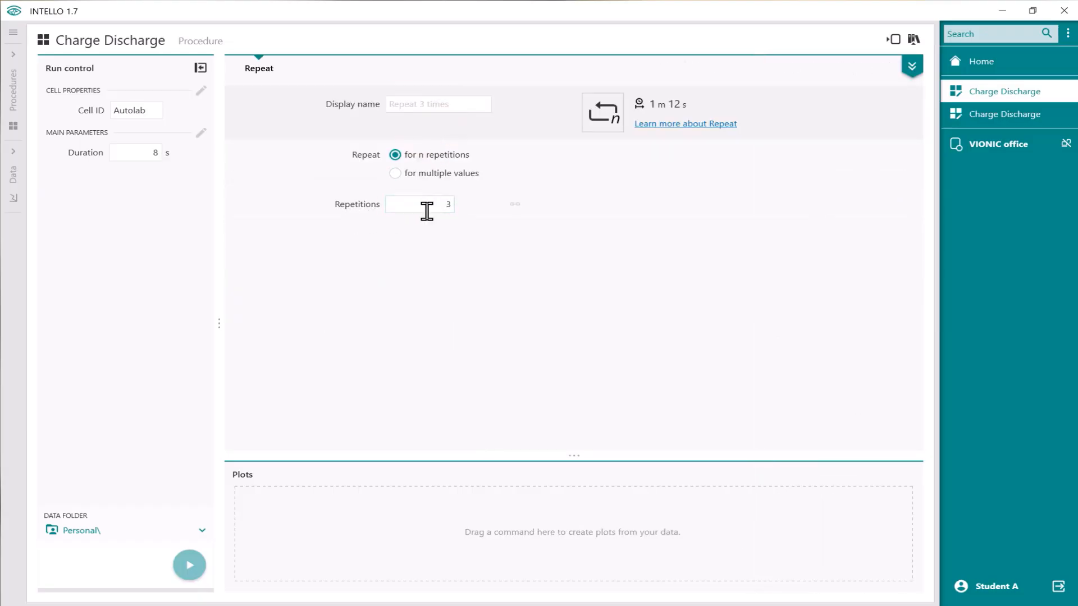
pyautogui.click(516, 203)
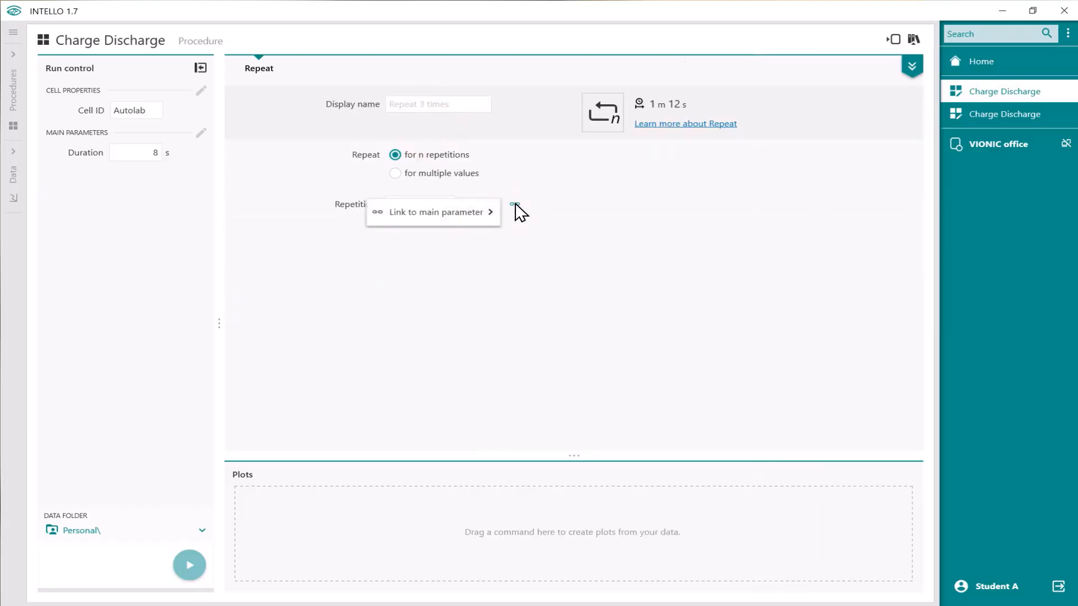
pyautogui.moveTo(476, 214)
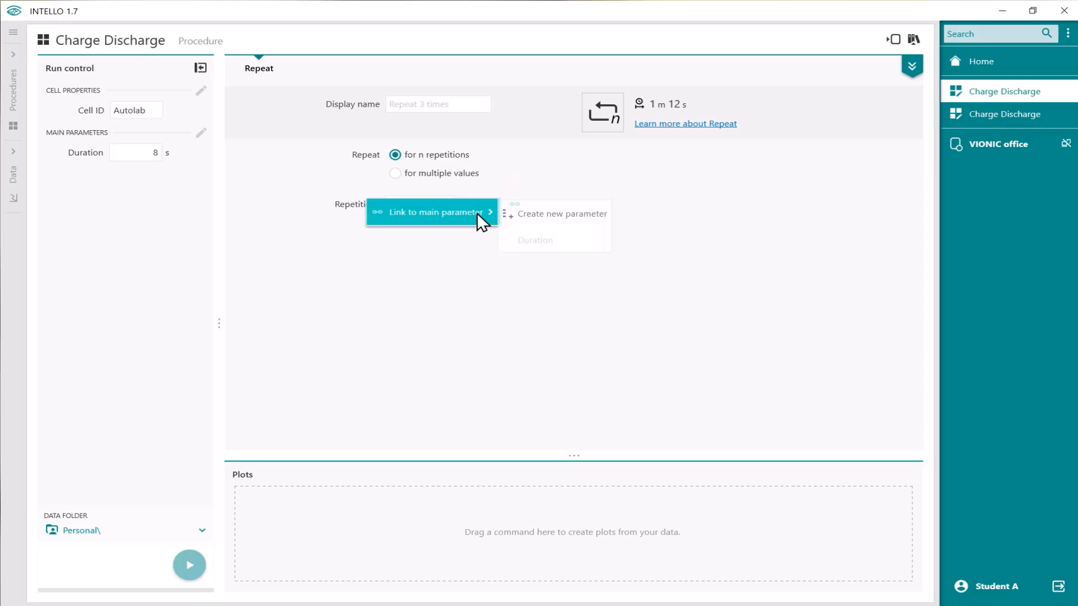
pyautogui.click(520, 213)
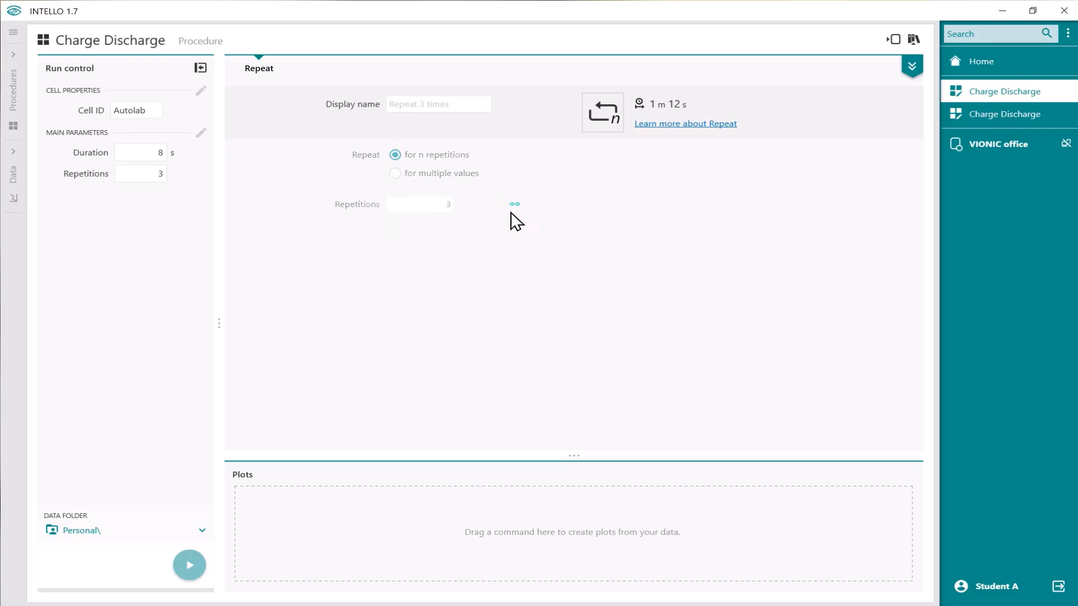
# Step: Reorder the main parameters so Repetitions comes before Duration, and check which commands Duration is linked to
pyautogui.click(86, 177)
pyautogui.click(201, 132)
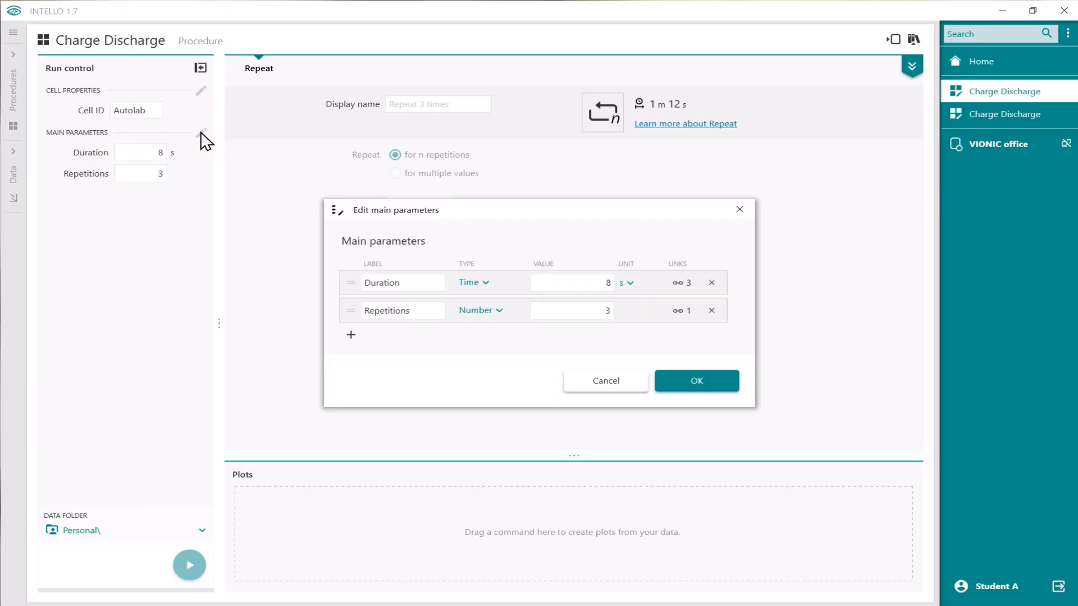
pyautogui.moveTo(344, 315); pyautogui.dragTo(346, 285)
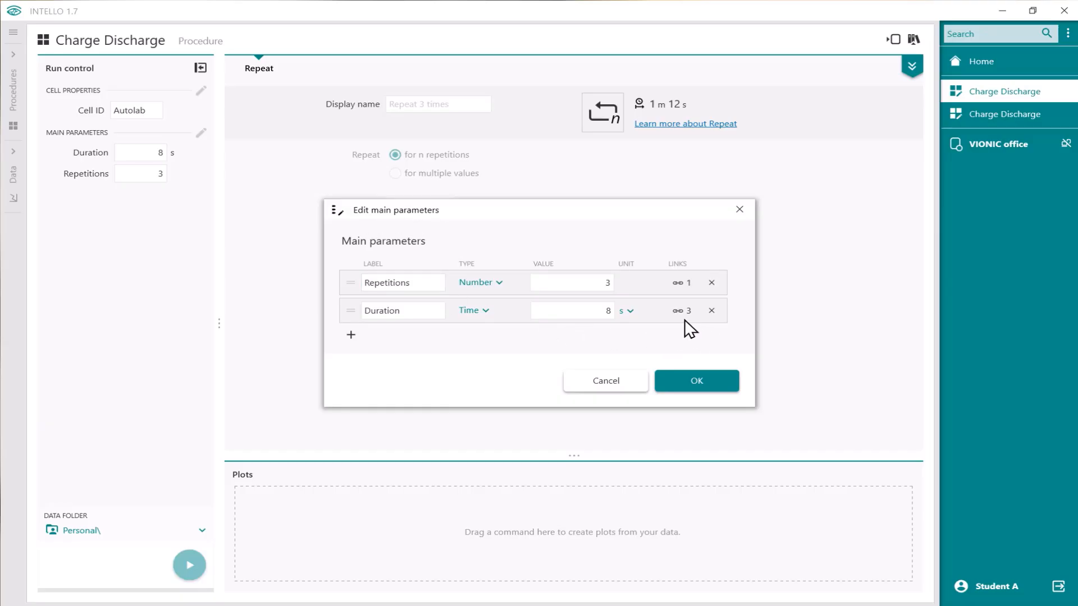
pyautogui.moveTo(677, 312)
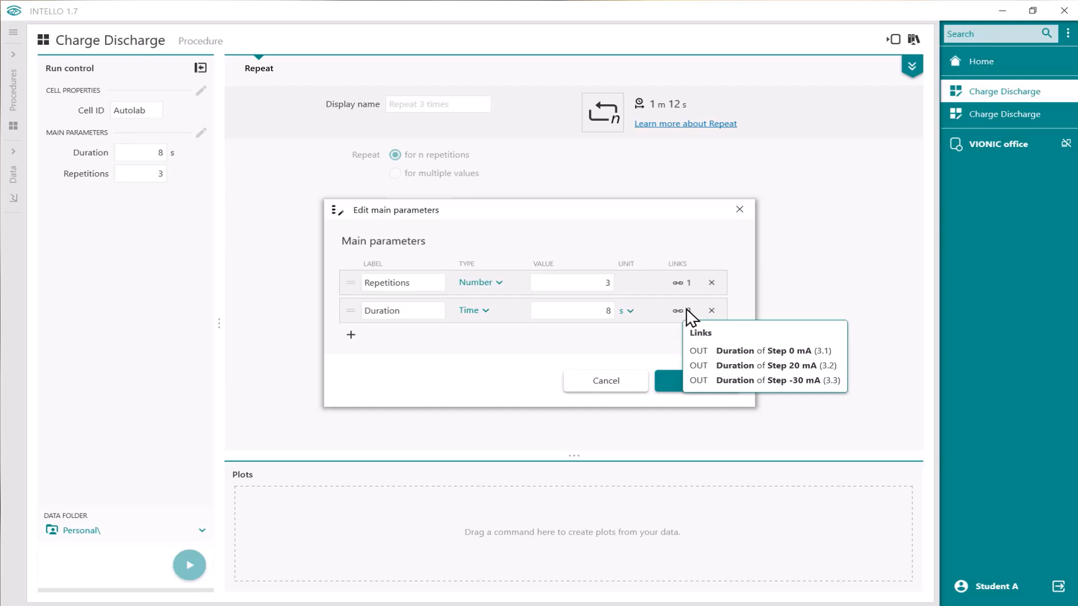
pyautogui.click(681, 376)
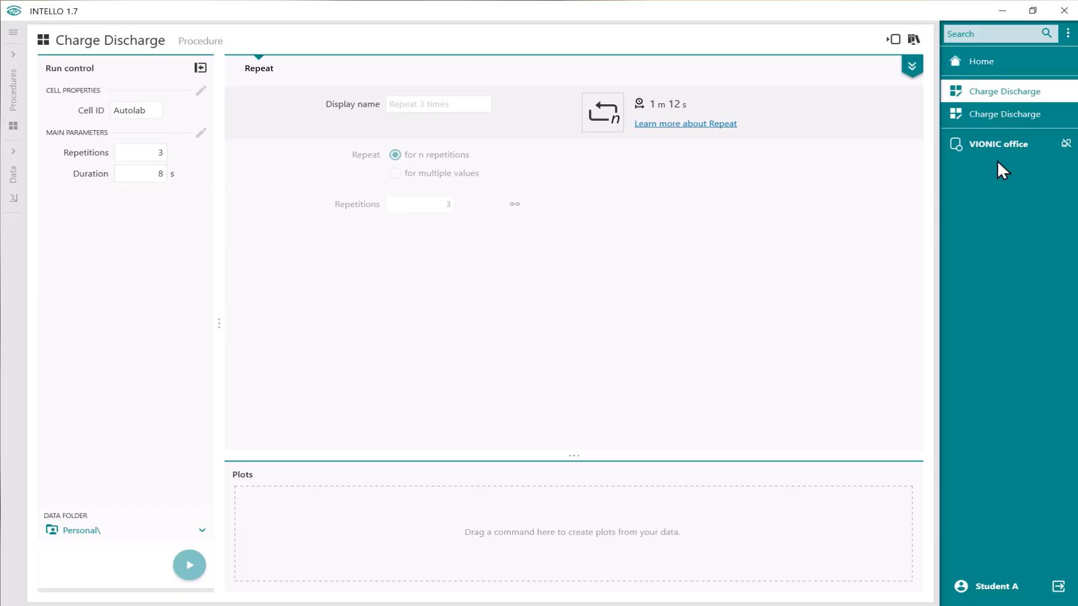
# Step: Close the other open Charge Discharge procedure without saving and return to the command sequence
pyautogui.click(1065, 115)
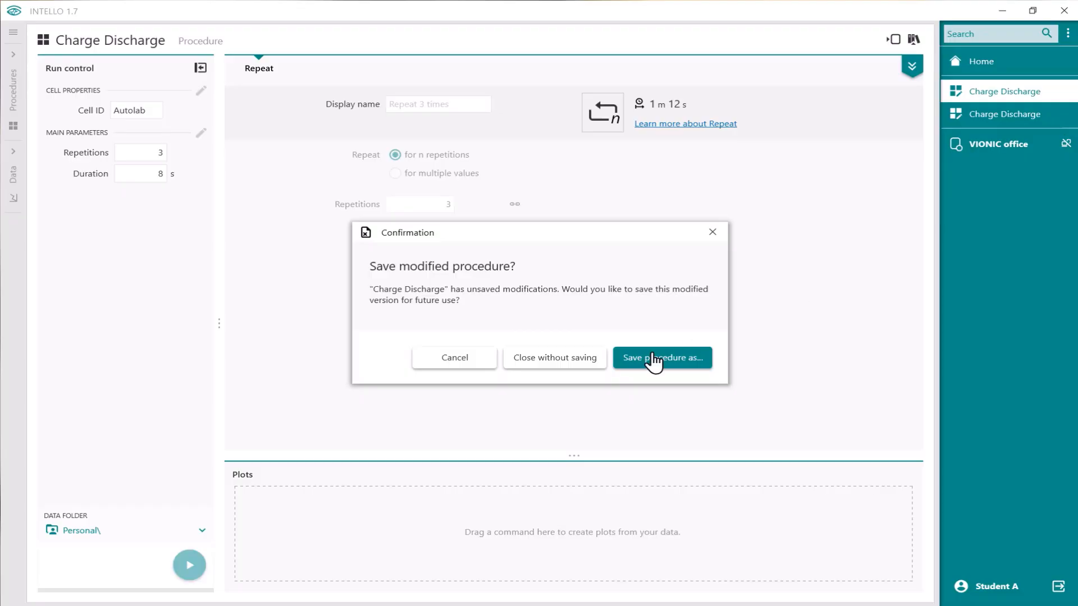
pyautogui.click(576, 357)
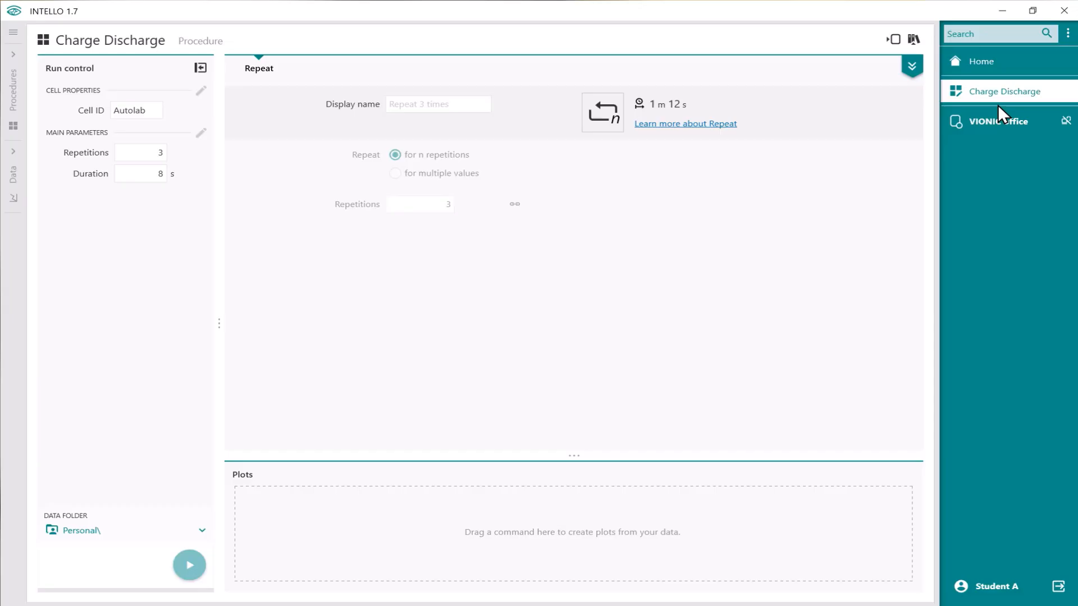
pyautogui.click(908, 70)
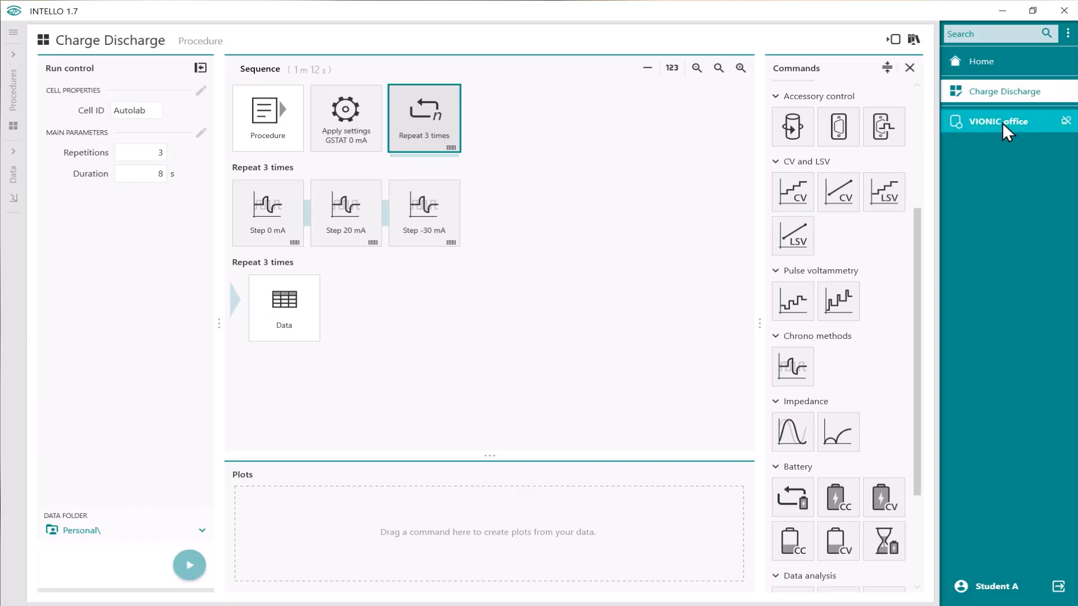
# Step: Assign the Charge Discharge procedure to the VIONIC office instrument and save it in the Personal library
pyautogui.moveTo(982, 95); pyautogui.dragTo(984, 115)
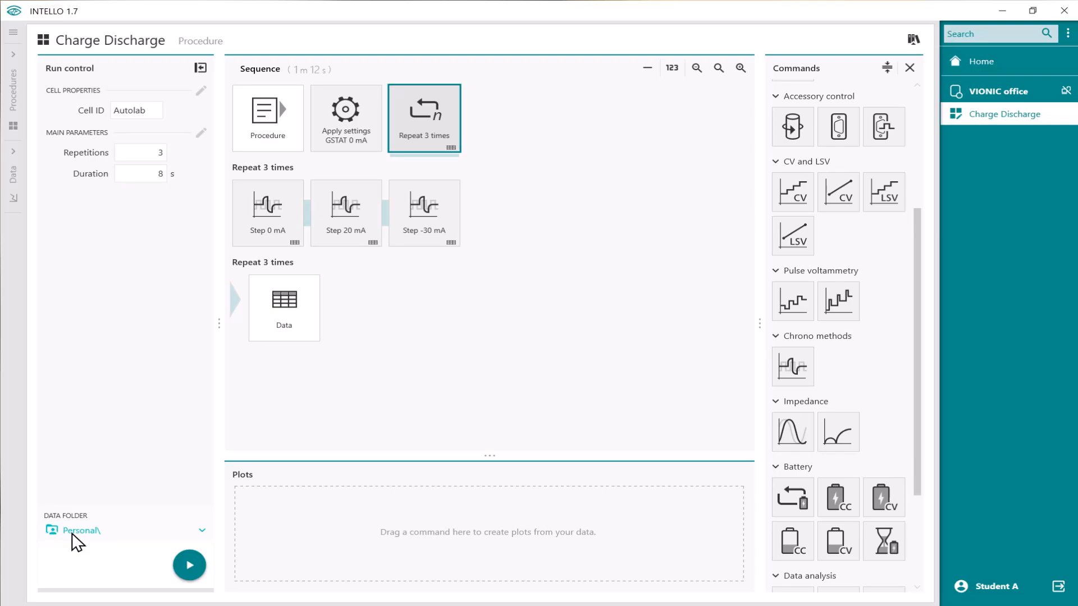
pyautogui.click(913, 40)
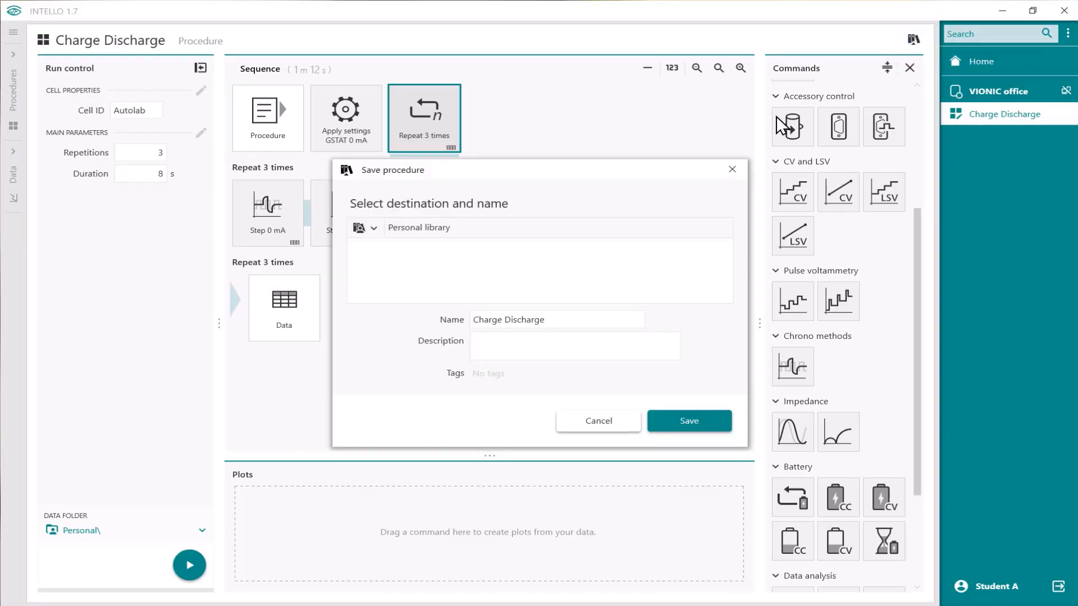
pyautogui.click(690, 422)
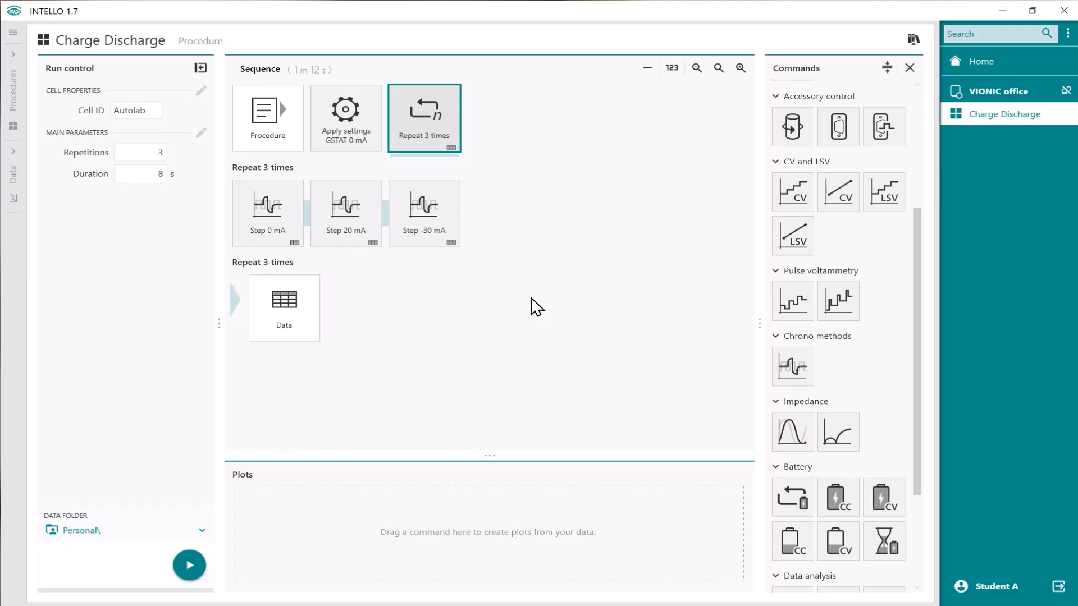
# Step: Create a custom plot for the Repeat command with Time on X, WE.Potential on Y1 and WE.Current on Y2, and enlarge the plots area
pyautogui.moveTo(489, 452); pyautogui.dragTo(495, 413)
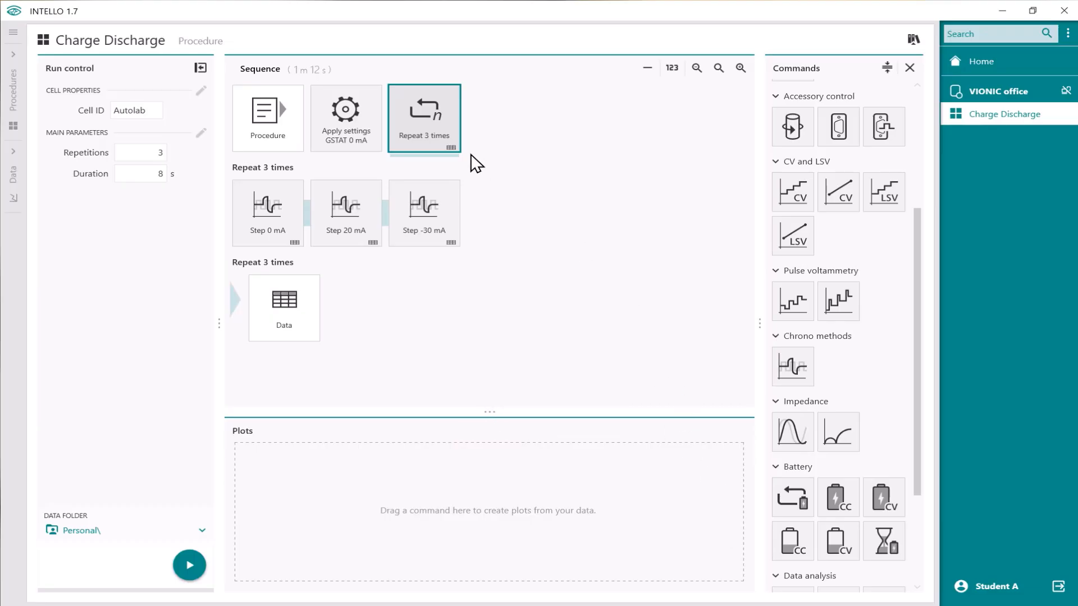
pyautogui.moveTo(446, 123); pyautogui.dragTo(419, 463)
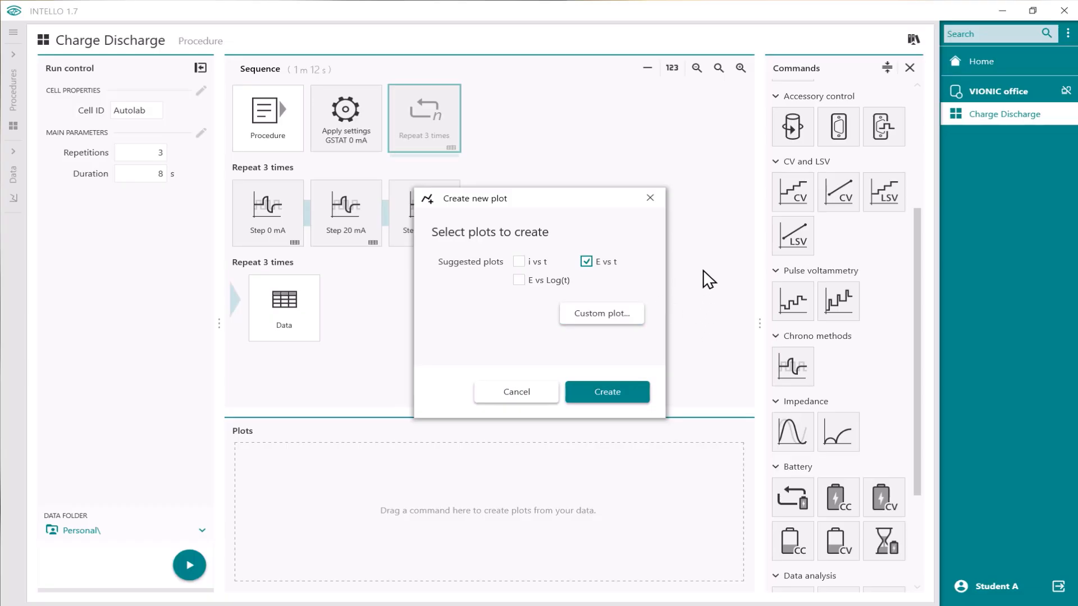
pyautogui.click(592, 317)
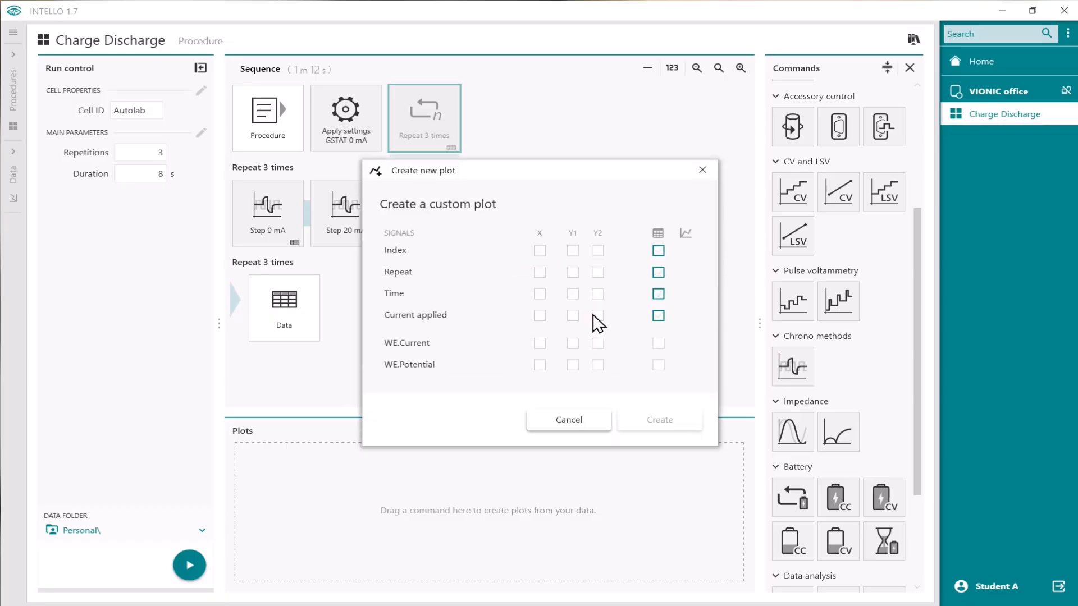
pyautogui.click(539, 293)
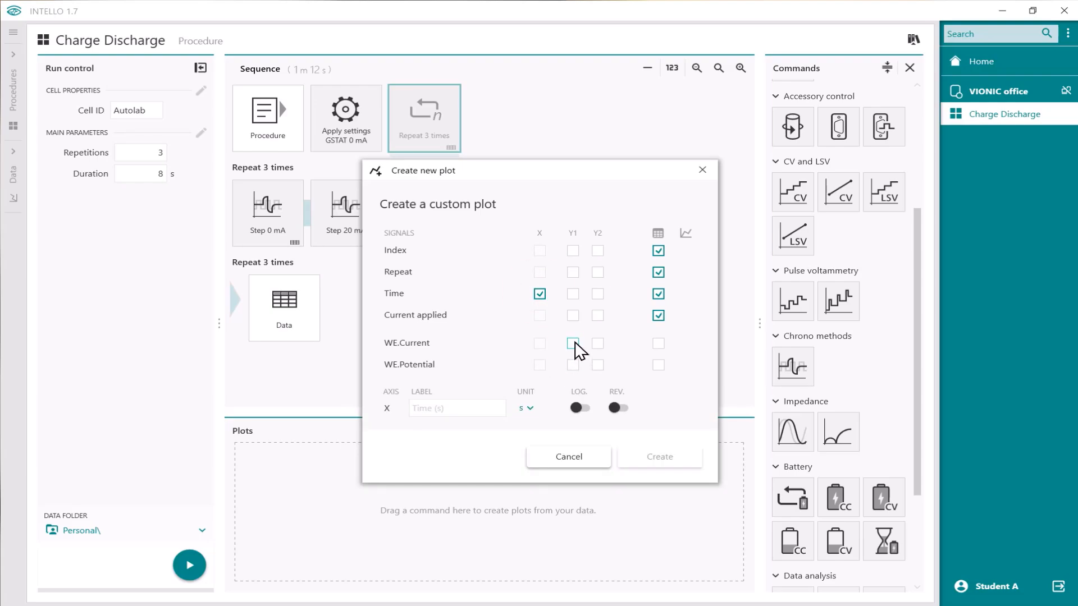
pyautogui.click(572, 365)
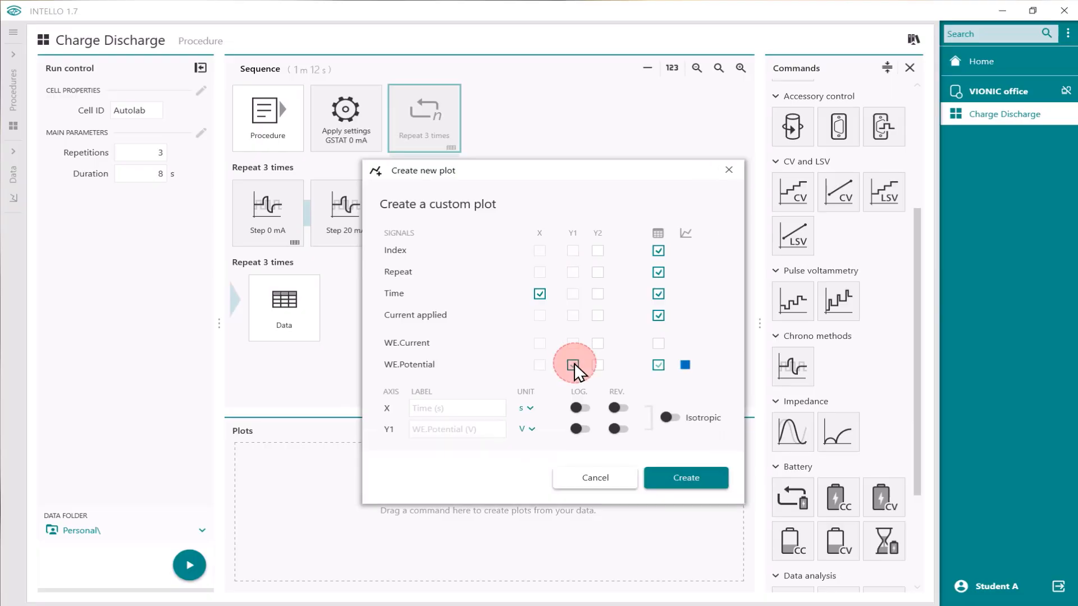
pyautogui.click(597, 343)
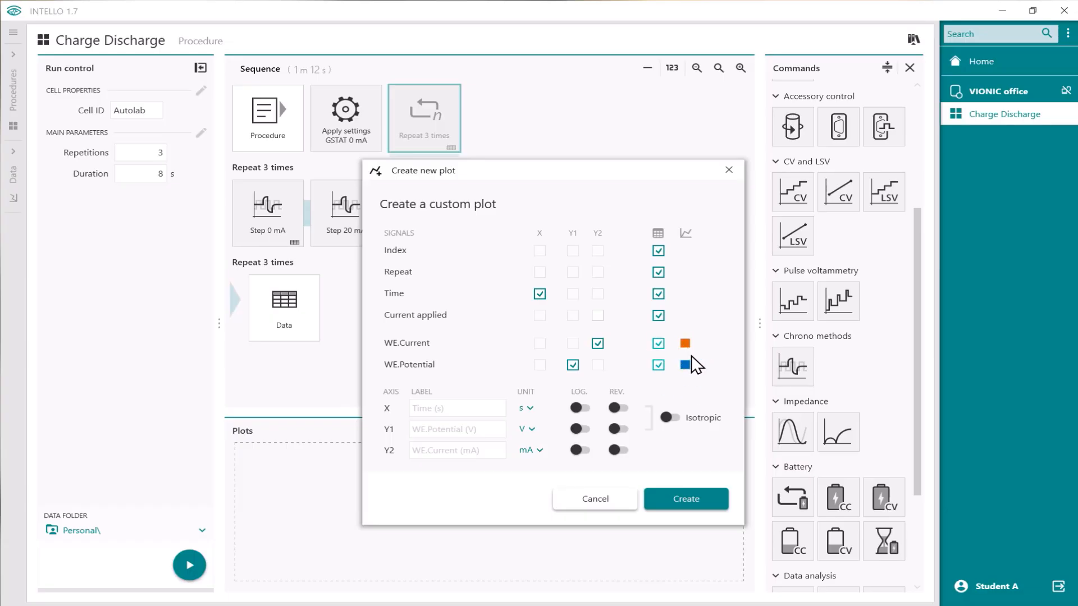
pyautogui.click(672, 498)
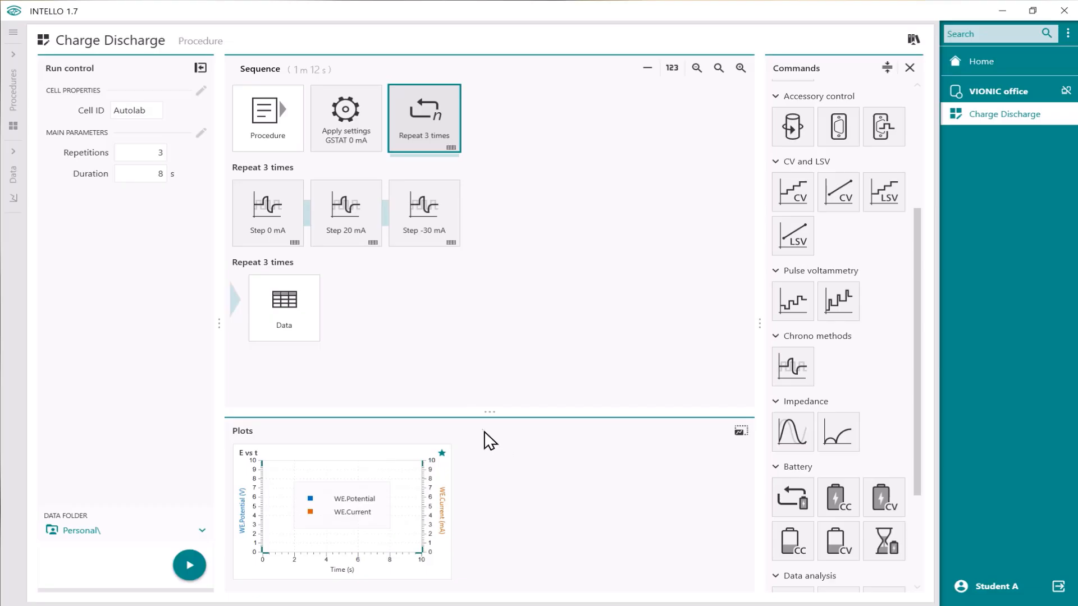
pyautogui.moveTo(493, 411); pyautogui.dragTo(492, 357)
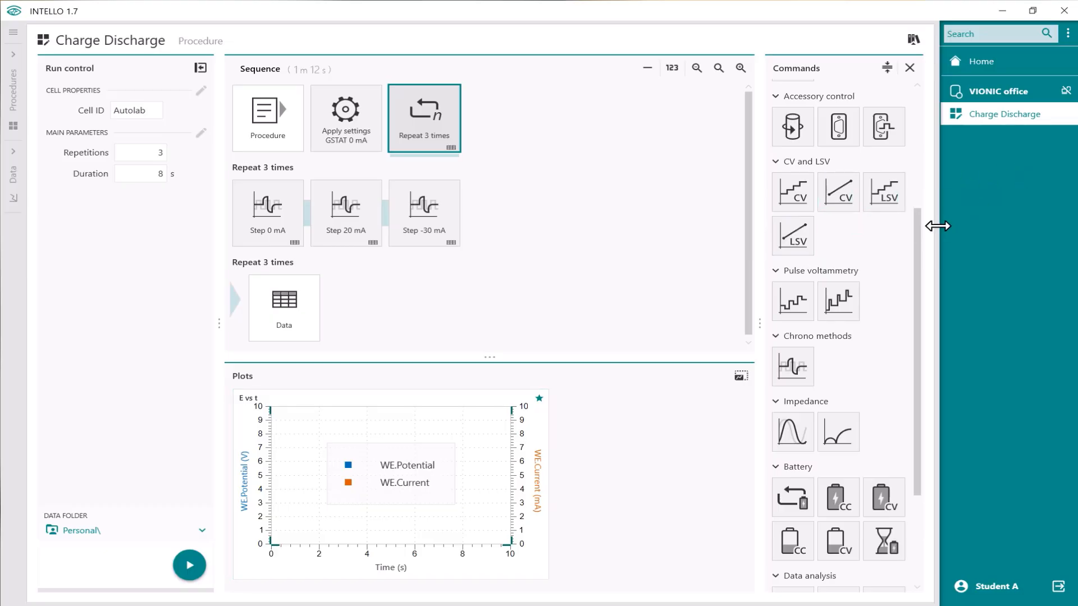
# Step: Run the Charge Discharge procedure and open its E vs t plot in the large view
pyautogui.click(190, 565)
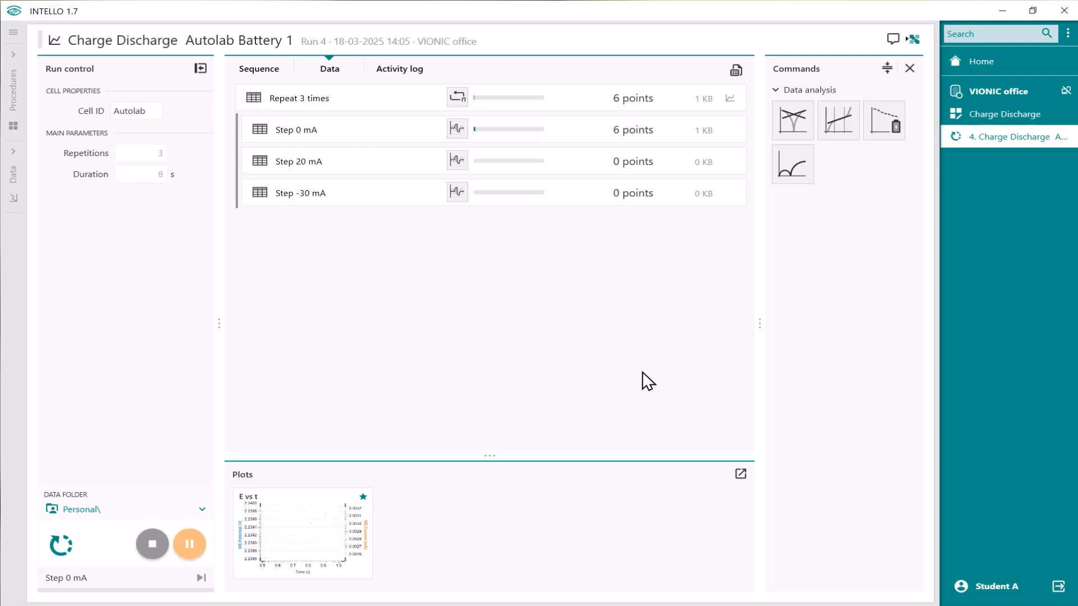
pyautogui.moveTo(488, 456); pyautogui.dragTo(490, 422)
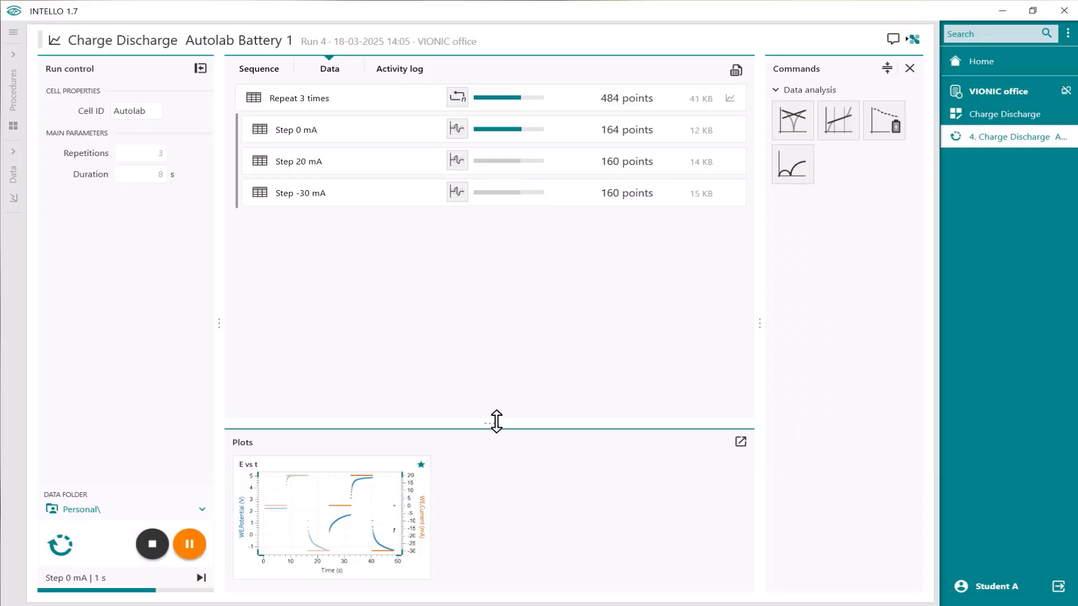
pyautogui.click(377, 489)
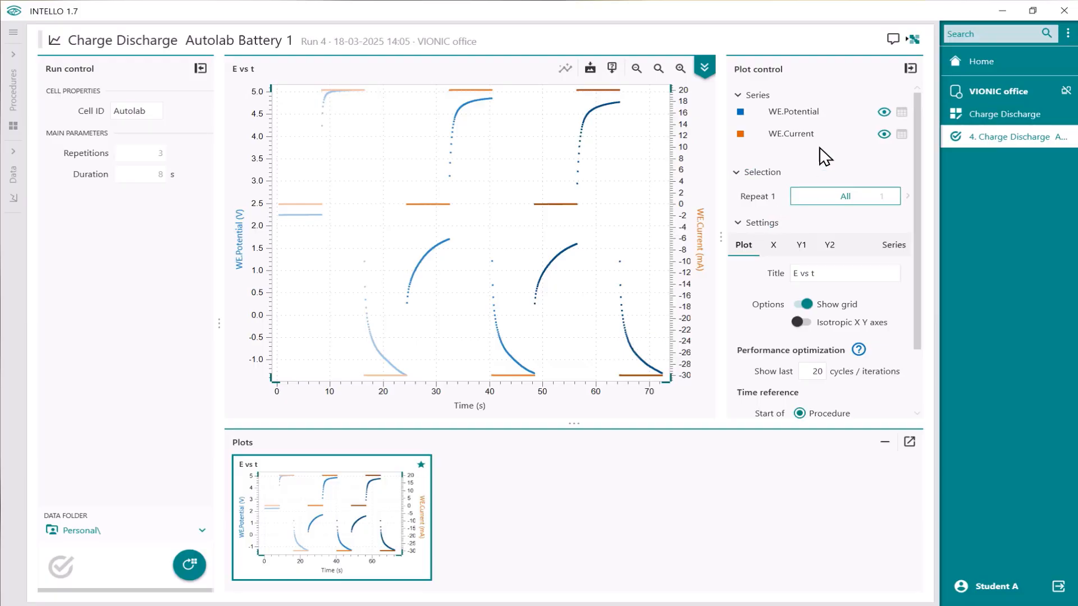
# Step: Open the Data Explorer to view the stored measurement runs
pyautogui.click(13, 175)
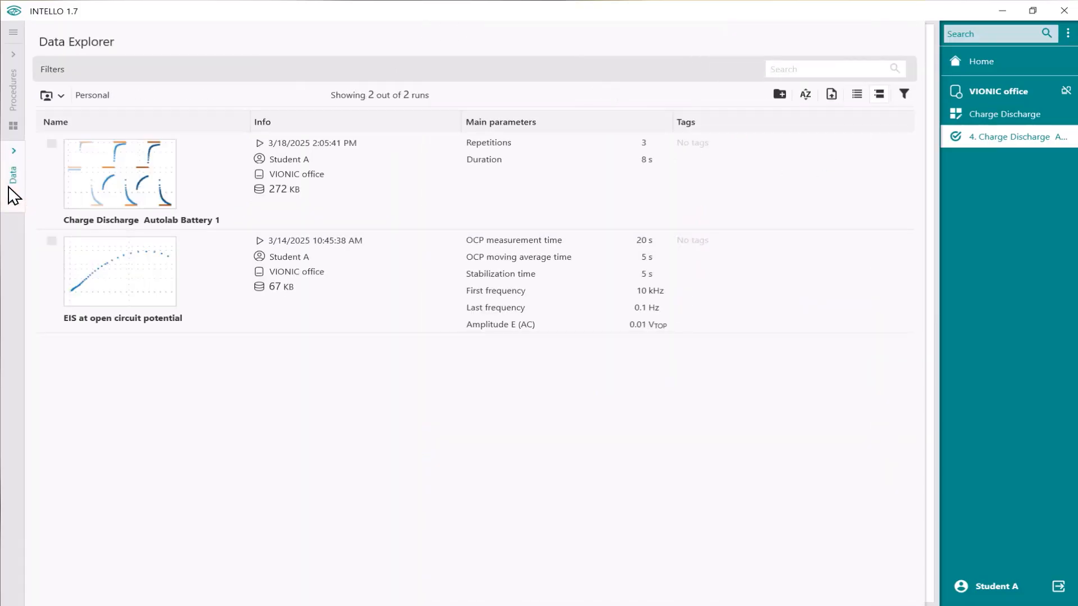